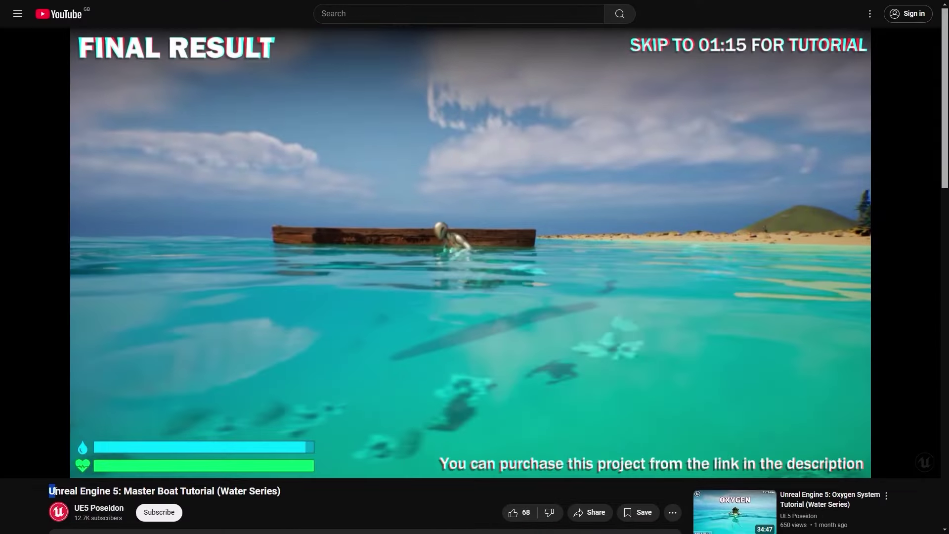
Step: Highlight the Master Boat Tutorial title, then the next tutorial video's full title
left_click_drag(49, 490, 283, 492)
left_click(303, 490)
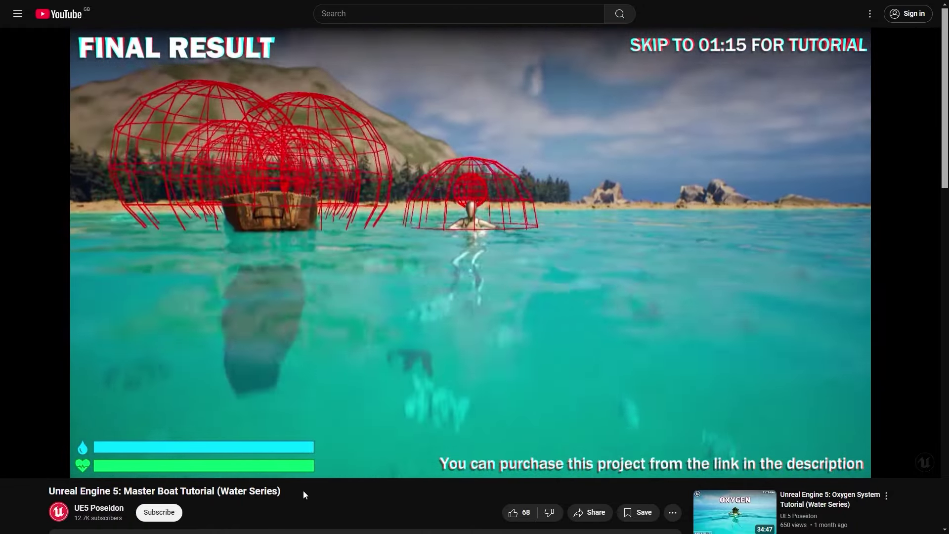
left_click_drag(49, 490, 186, 490)
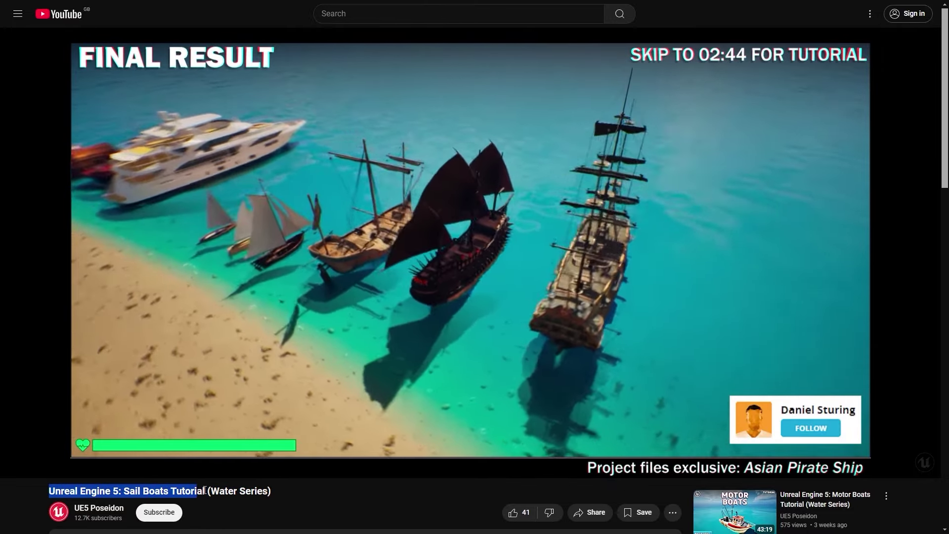
left_click_drag(204, 490, 275, 489)
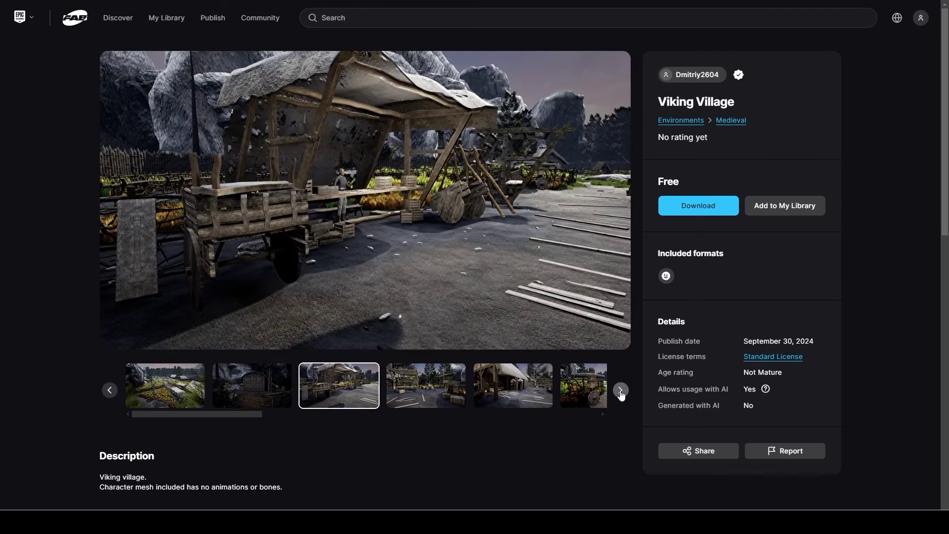
Step: Advance to the next gallery image of the Viking Village asset
left_click(621, 394)
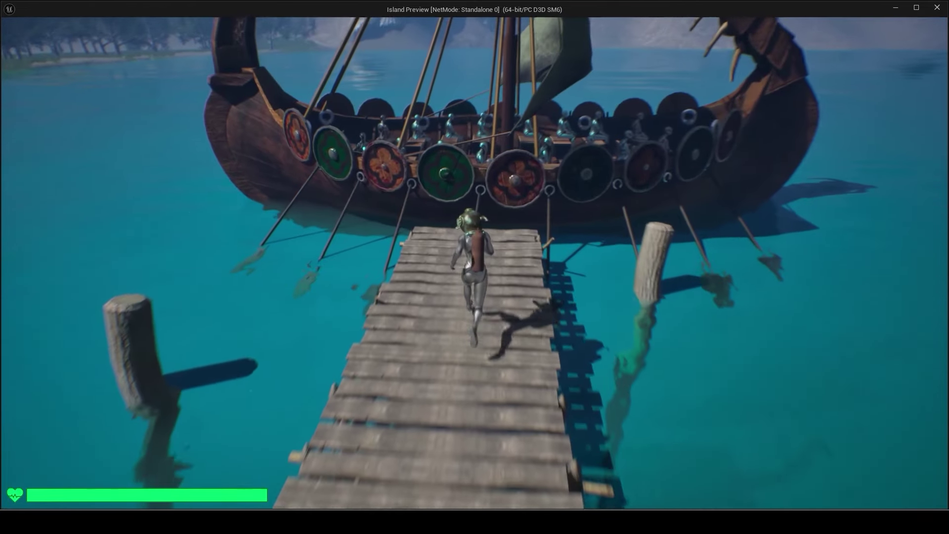
Step: Jump onto the Viking ship's hull, swim under it, and end the play test
key("space")
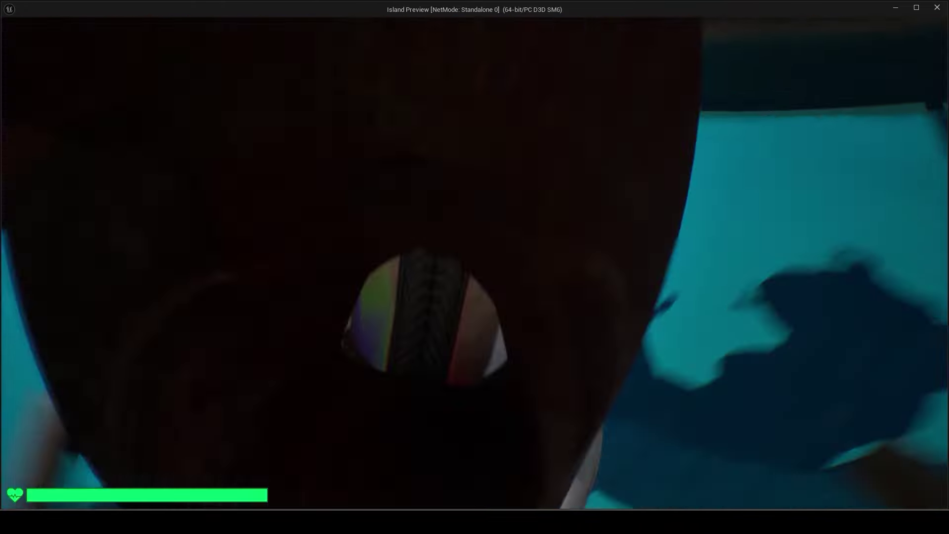
key("w")
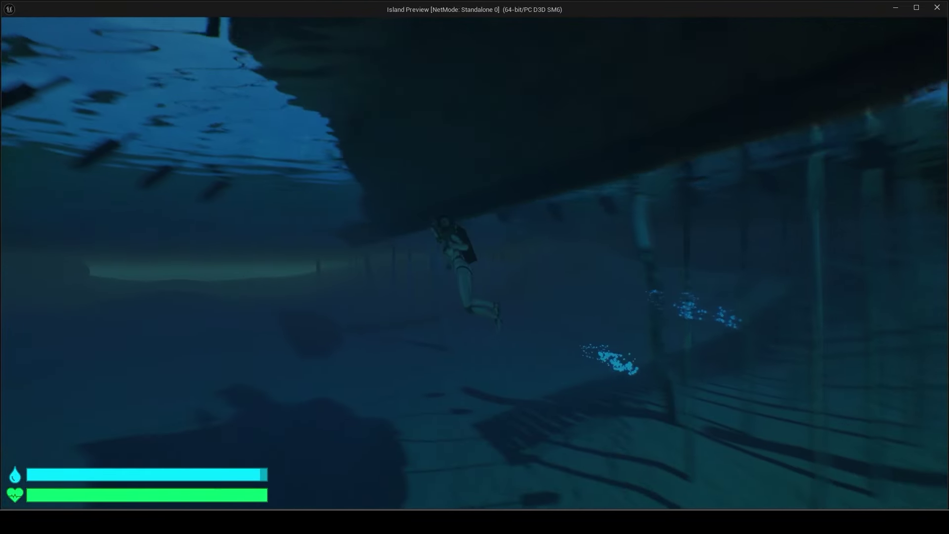
key("Escape")
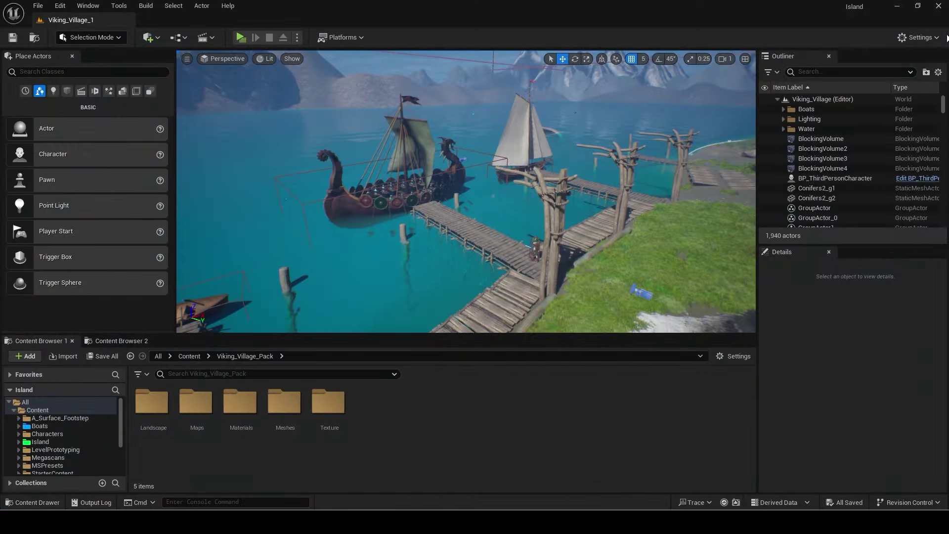
Step: Open BoatPawn_Actor and insert a Sequence whose Then 0 feeds the Cast To PlayerController chain
left_click(63, 424)
double_click(190, 415)
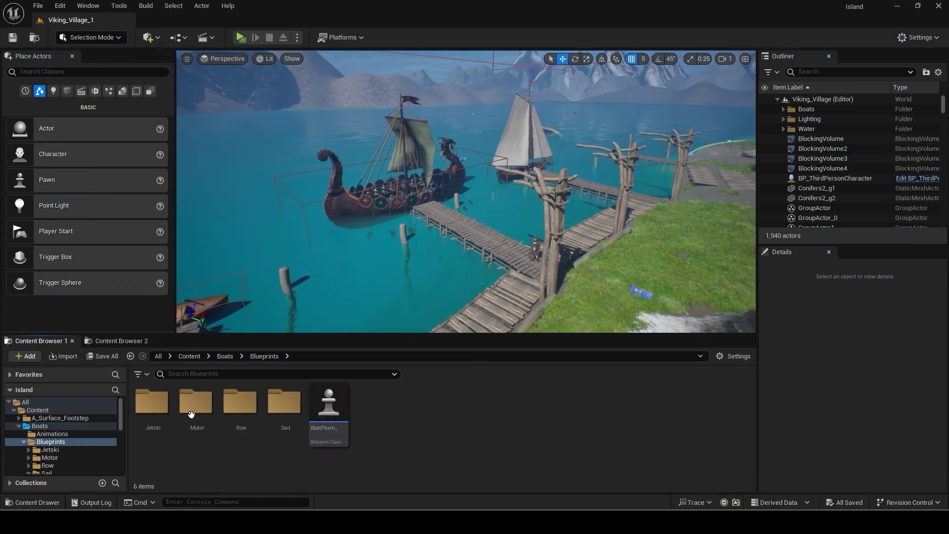
double_click(327, 416)
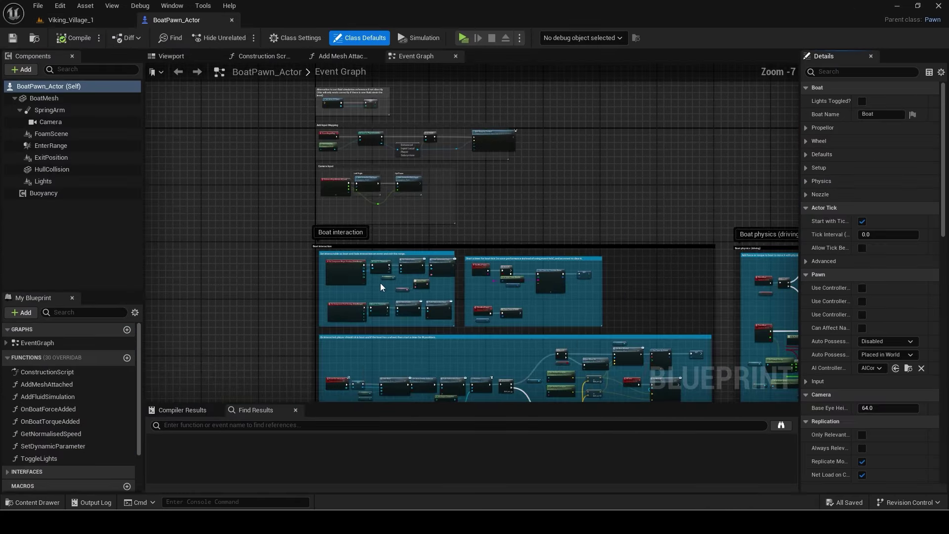
scroll(380, 283, "down", 4)
scroll(381, 281, "up", 1)
scroll(384, 248, "up", 4)
scroll(373, 257, "up", 4)
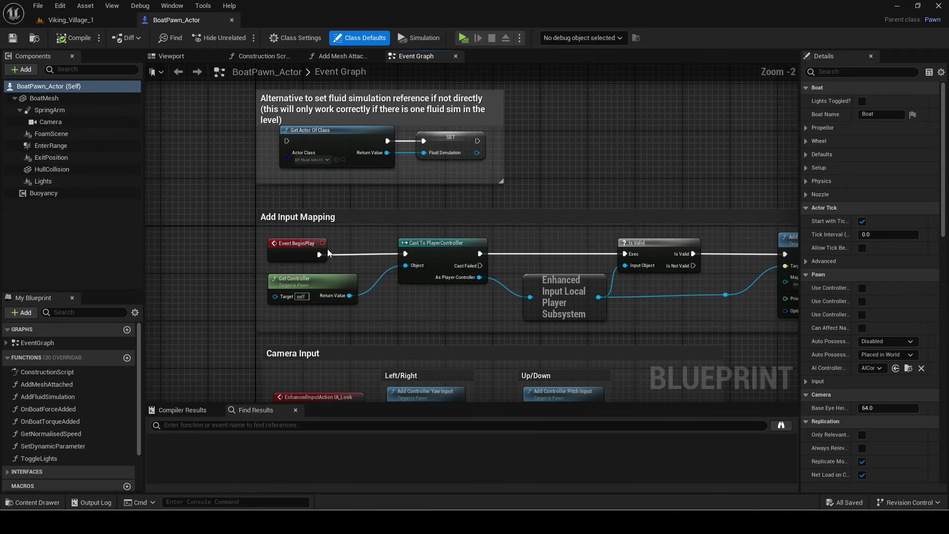
scroll(328, 253, "down", 2)
left_click_drag(234, 243, 490, 157)
scroll(277, 202, "up", 2)
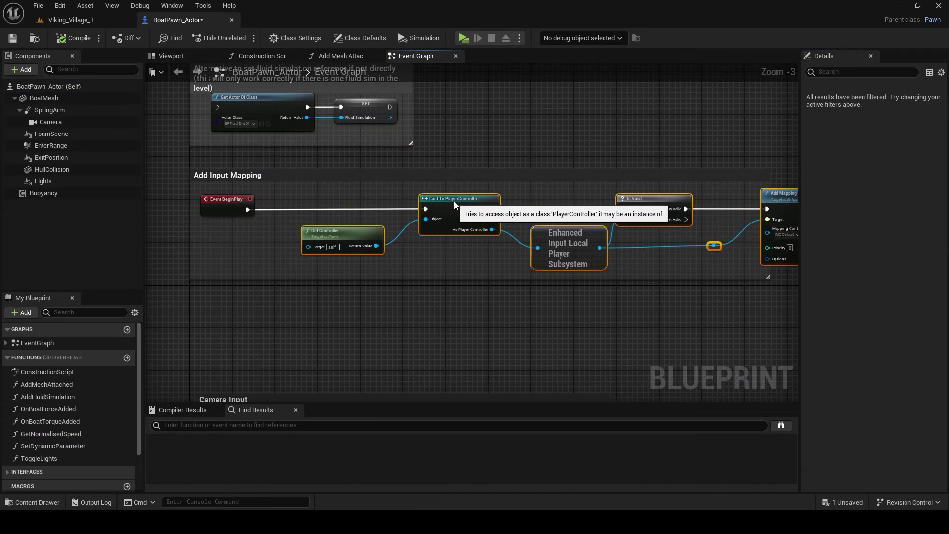
scroll(277, 202, "up", 1)
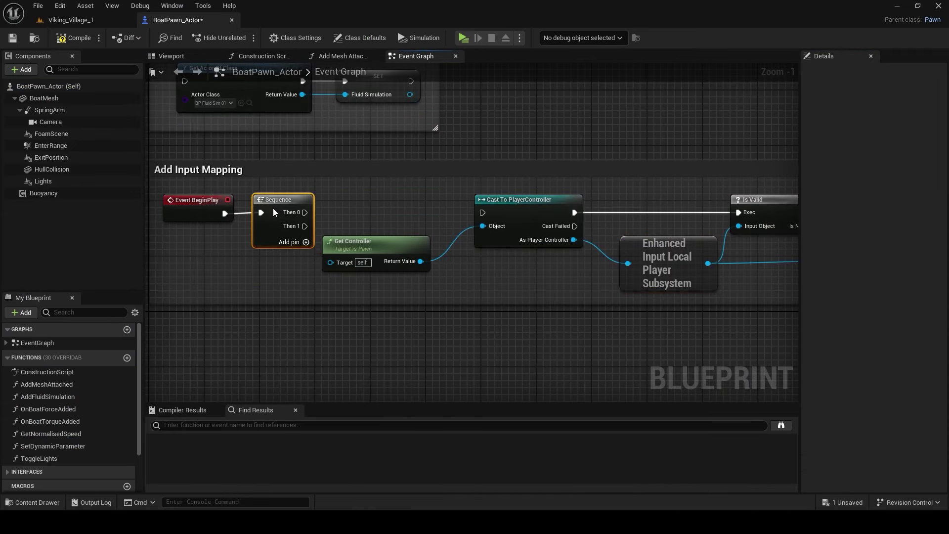
left_click_drag(480, 217, 482, 213)
scroll(483, 216, "down", 3)
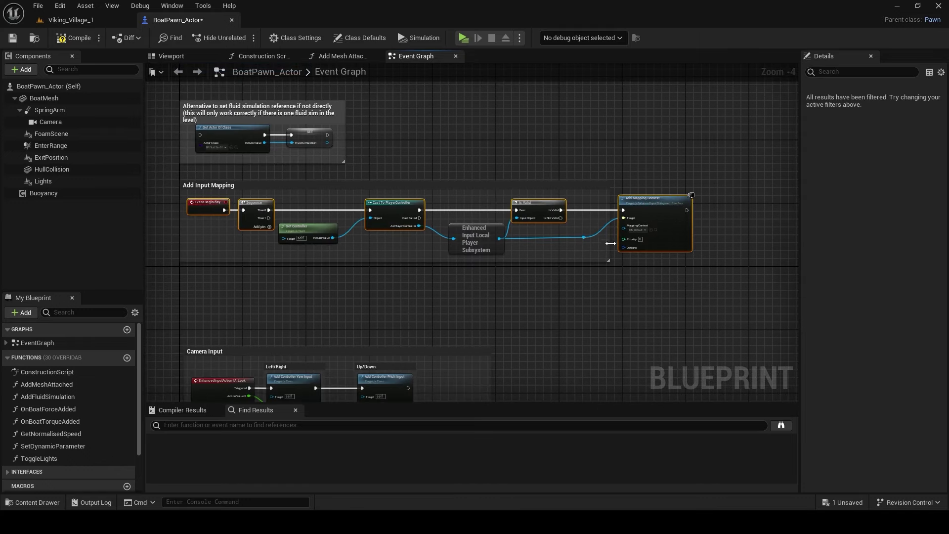
scroll(218, 280, "up", 3)
Step: Add a Branch on Then 1 with its Condition promoted to a new Walkable? variable
left_click_drag(308, 168, 375, 277)
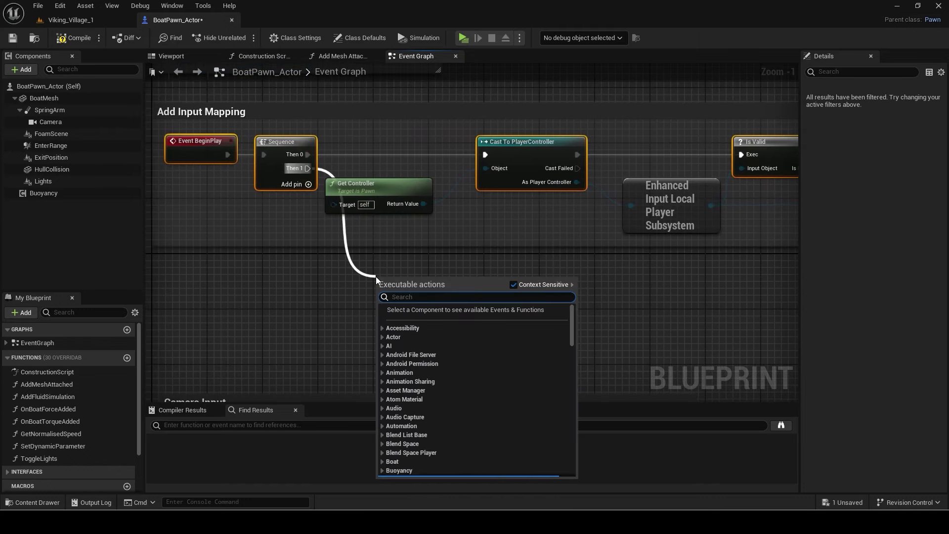
type("branch")
key("Return")
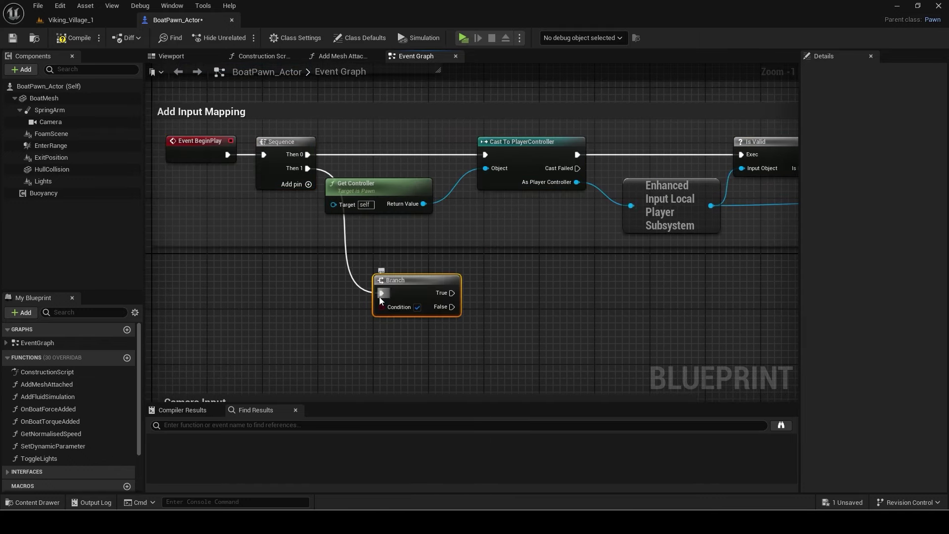
left_click(403, 338)
type("Walkable?")
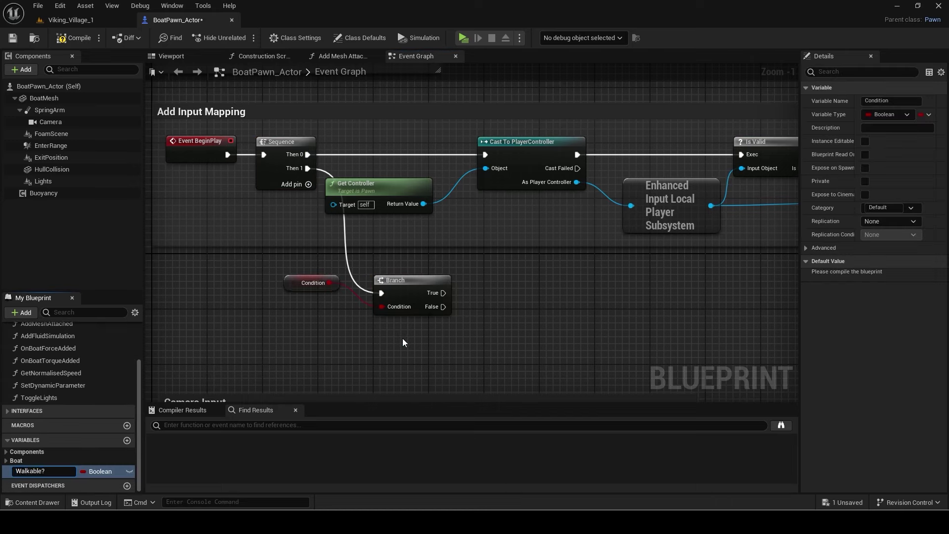
key("Return")
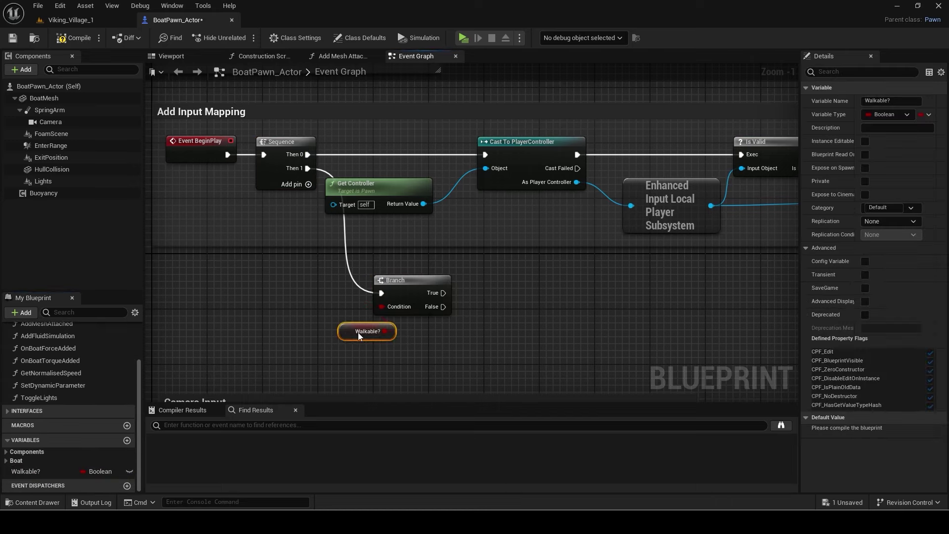
right_click_drag(429, 339, 365, 318)
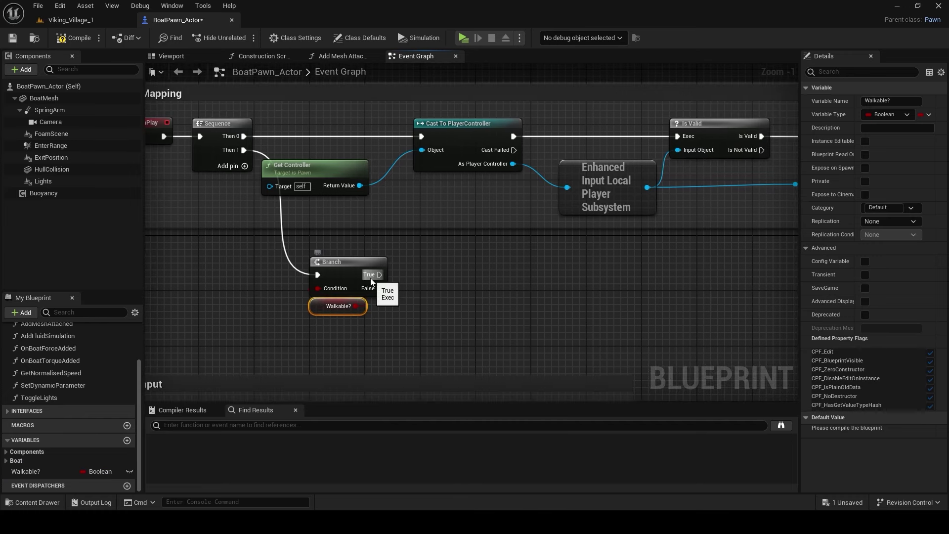
Step: On Branch True, set Boat Mesh collision response for the Pawn channel
mouse_move(44, 98)
left_mouse_down()
mouse_move(372, 242)
mouse_move(438, 254)
left_mouse_up()
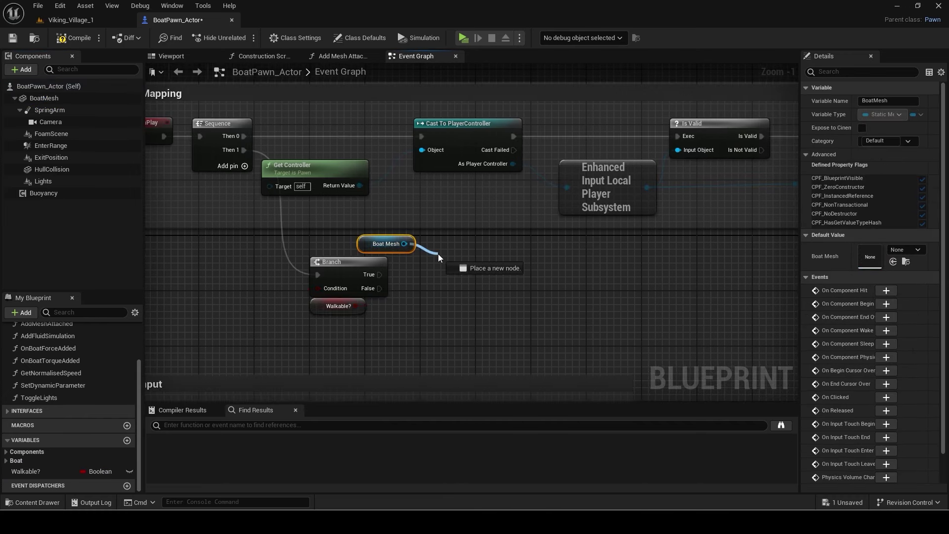
type("set collisoin")
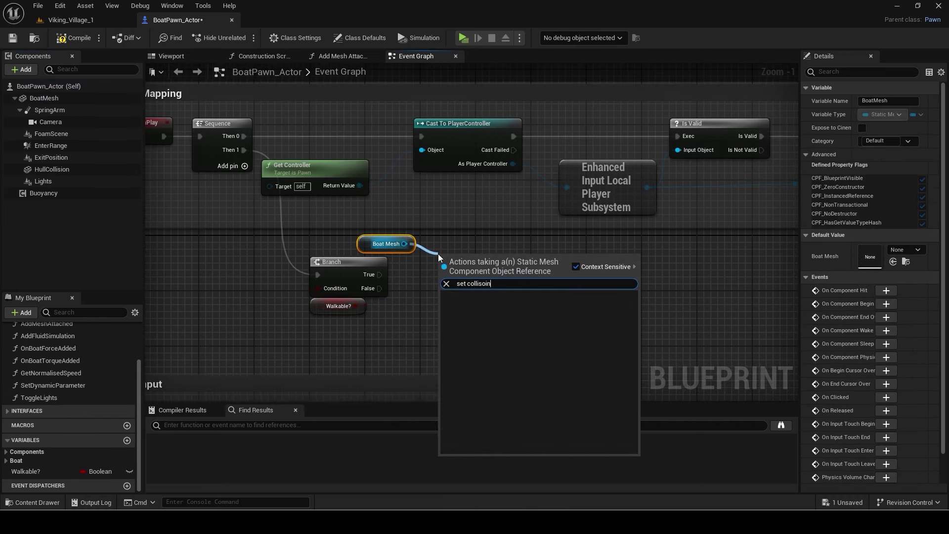
type(" r")
key("BackSpace")
key("BackSpace")
key("BackSpace")
type("ion")
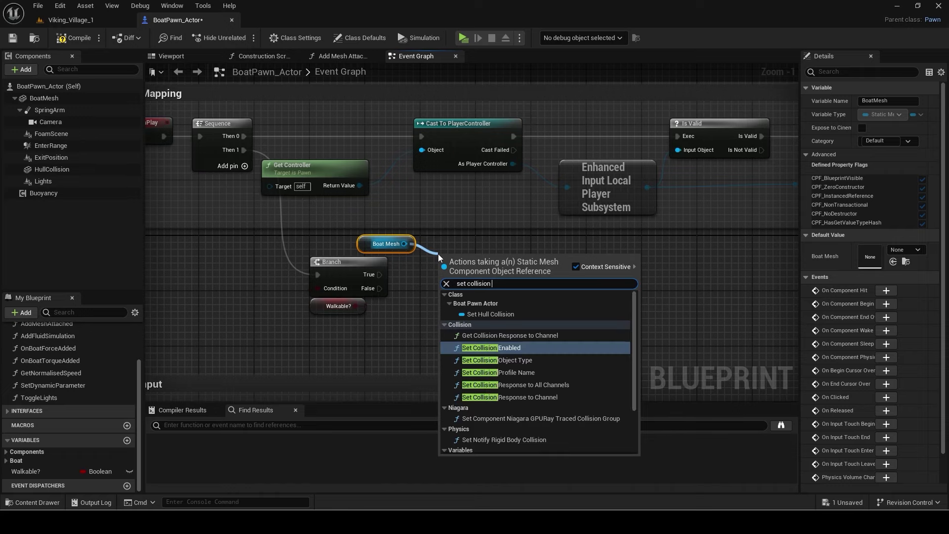
type(" res")
key("Return")
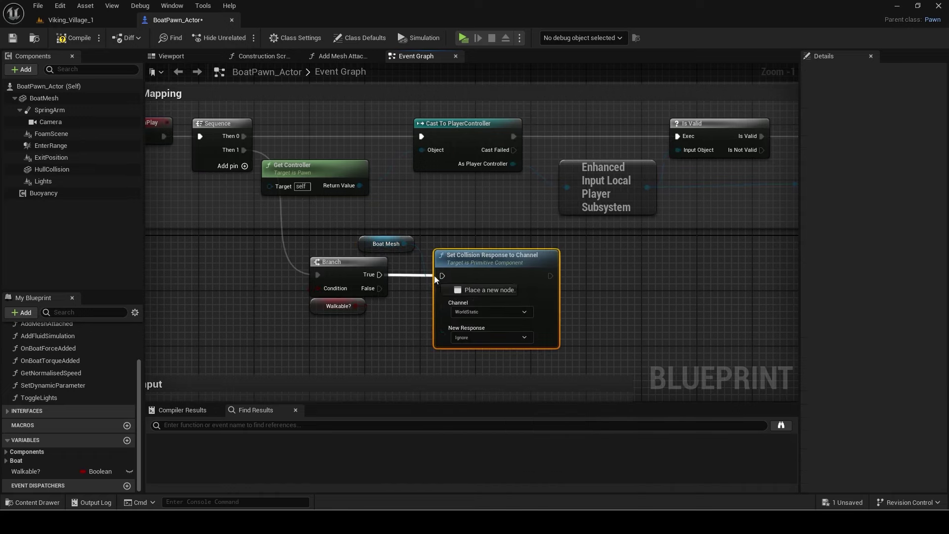
left_click_drag(375, 278, 442, 276)
left_click(462, 309)
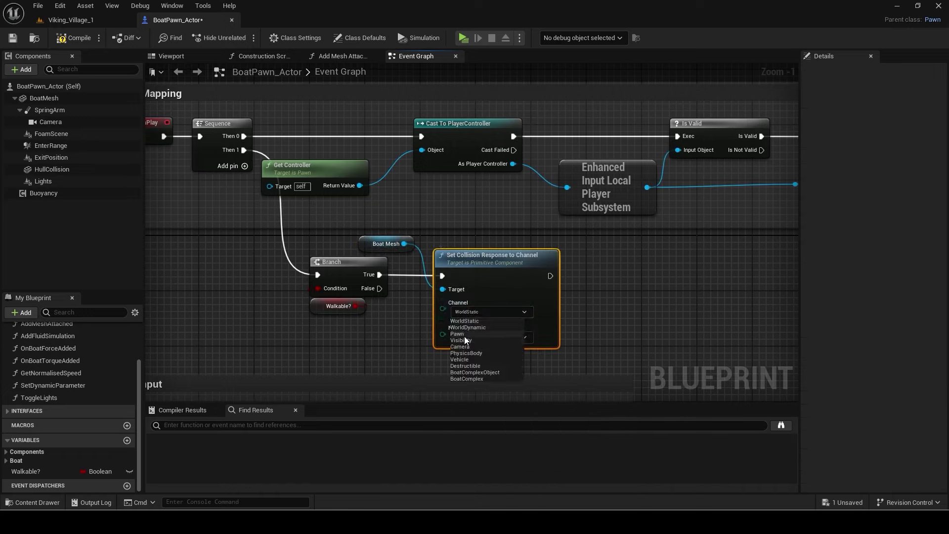
left_click(459, 333)
Step: Duplicate the collision node, chain it after the first and set its channel to Camera
key("ctrl+c")
key("ctrl+v")
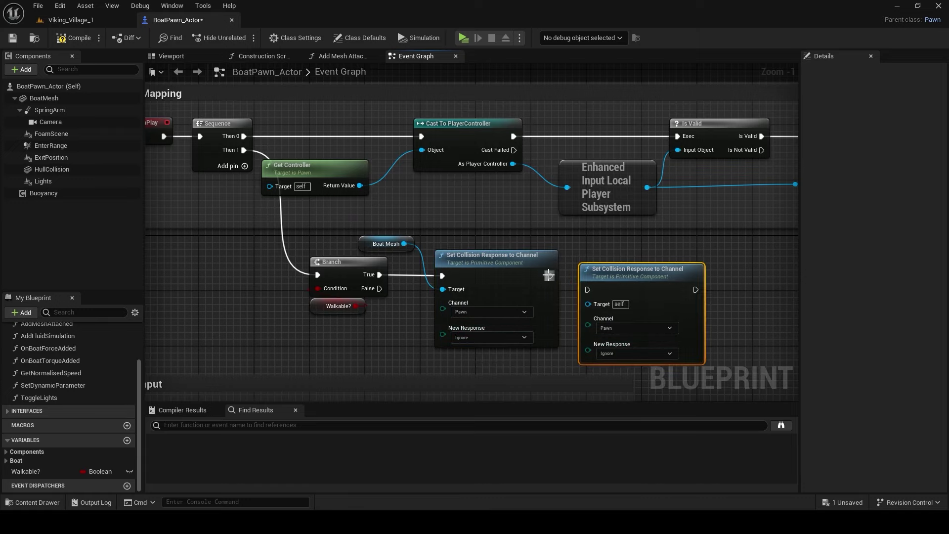
mouse_move(551, 276)
left_mouse_down()
mouse_move(580, 277)
mouse_move(404, 243)
left_mouse_up()
left_click(596, 314)
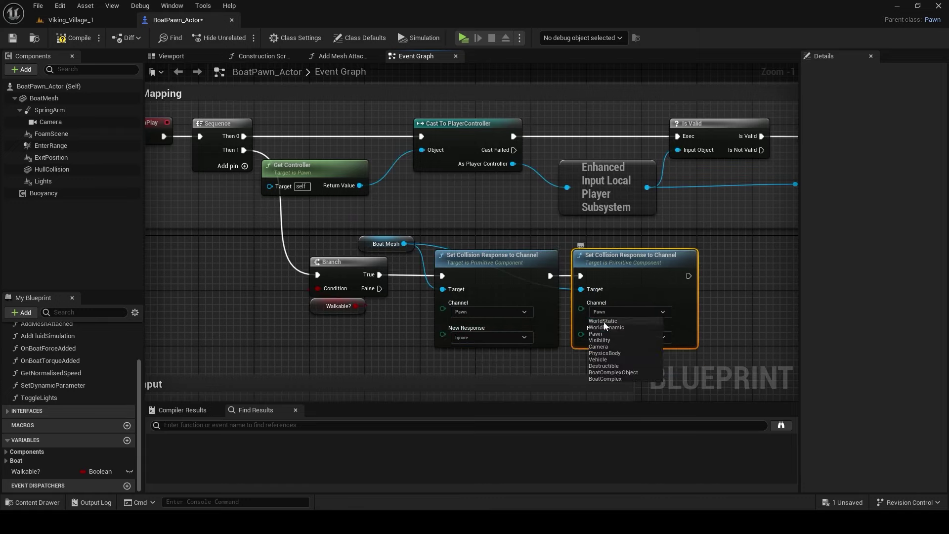
left_click(607, 346)
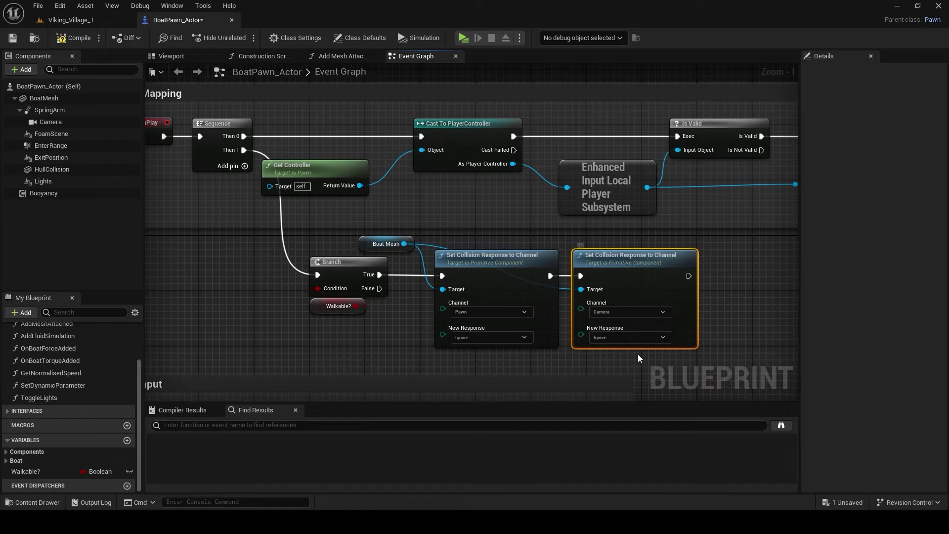
right_click_drag(638, 353, 569, 342)
left_click(324, 235)
scroll(323, 234, "down", 4)
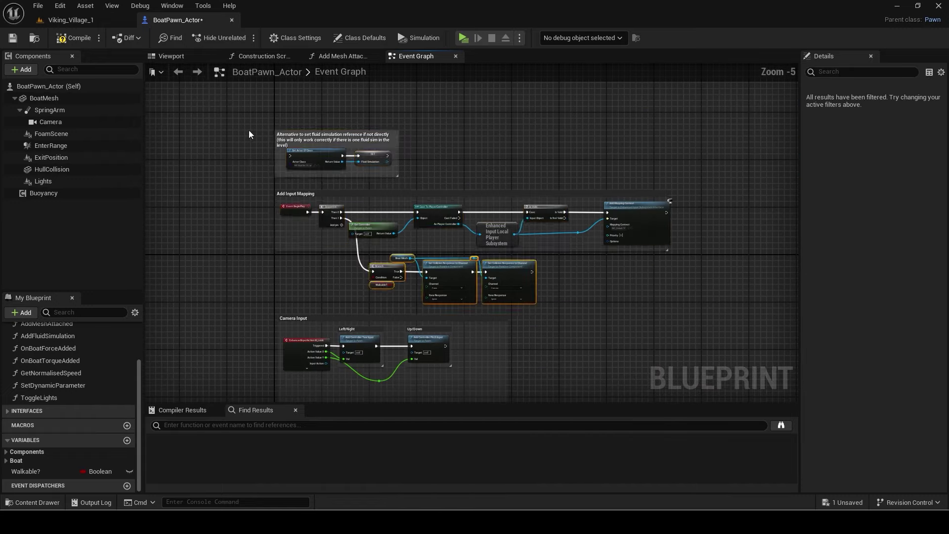
scroll(447, 278, "up", 3)
scroll(493, 261, "down", 1)
scroll(493, 260, "up", 2)
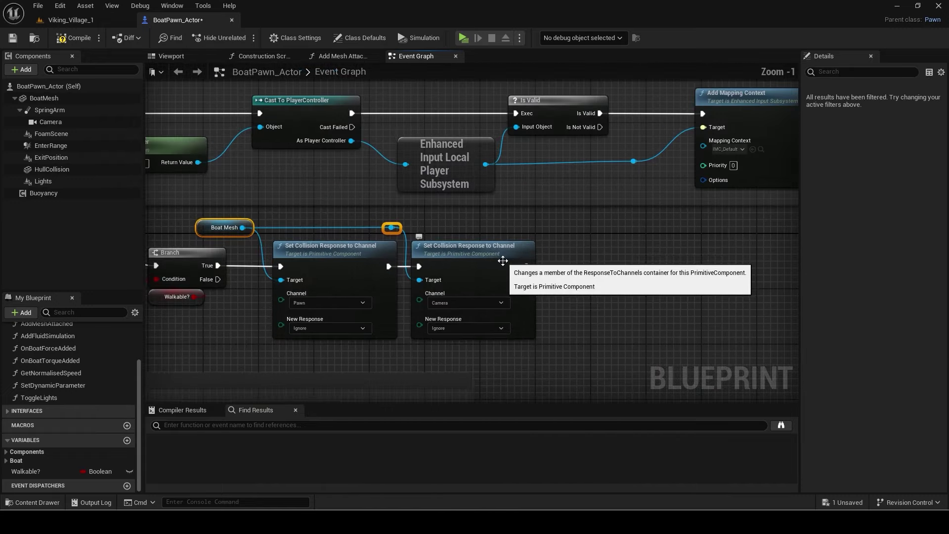
left_click_drag(526, 266, 587, 270)
type("add")
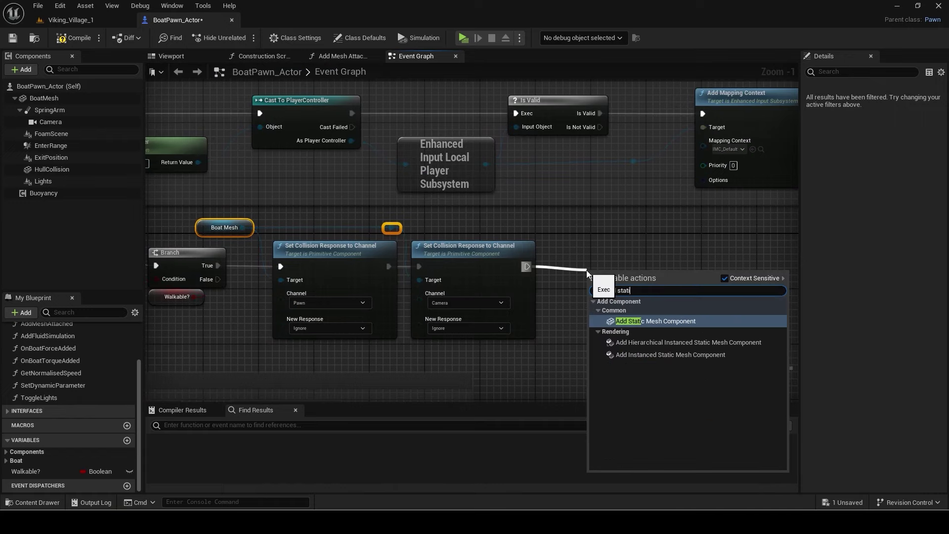
type(" stat")
Step: Add an Add Static Mesh Component node with Custom collision preset and Query Only collision
key("Return")
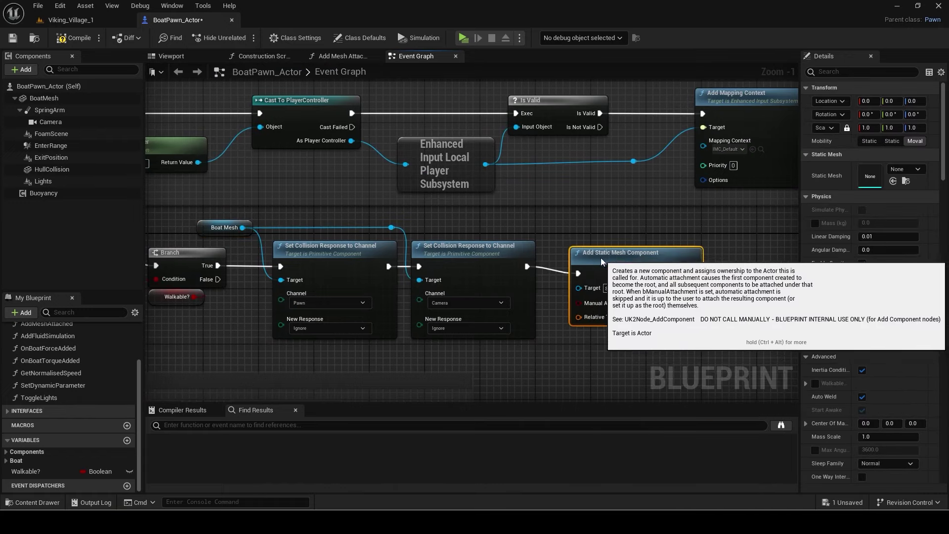
right_click_drag(612, 277, 533, 270)
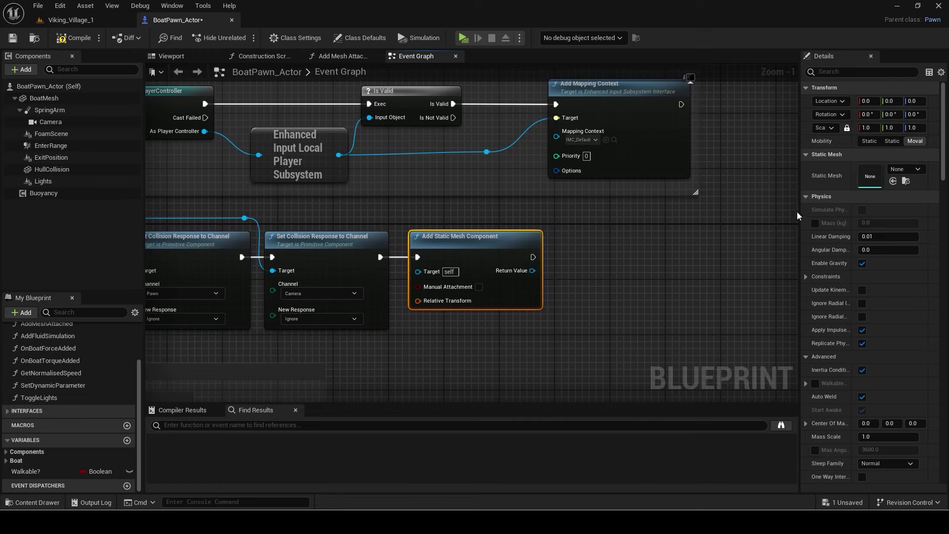
left_click_drag(798, 211, 765, 211)
scroll(821, 245, "down", 2)
scroll(822, 245, "down", 3)
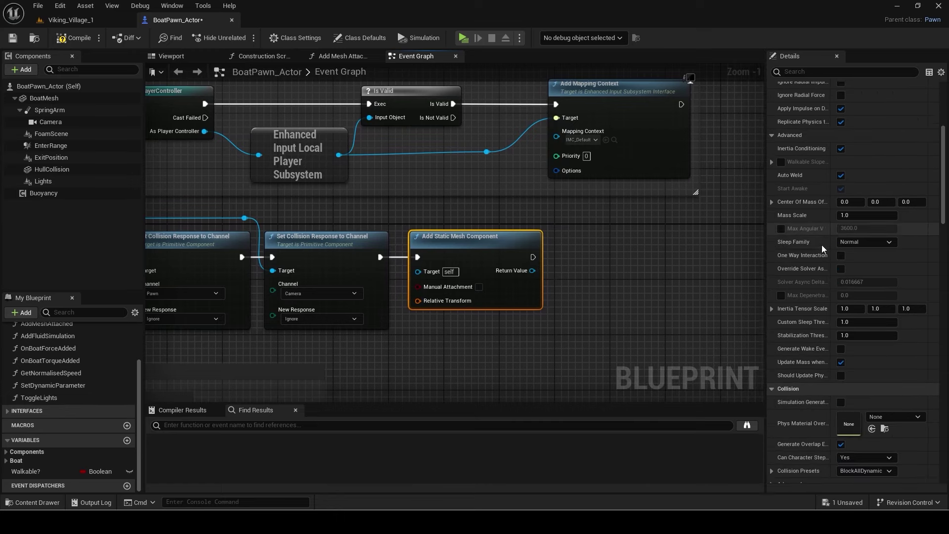
scroll(822, 245, "down", 2)
scroll(823, 252, "down", 1)
left_click(864, 329)
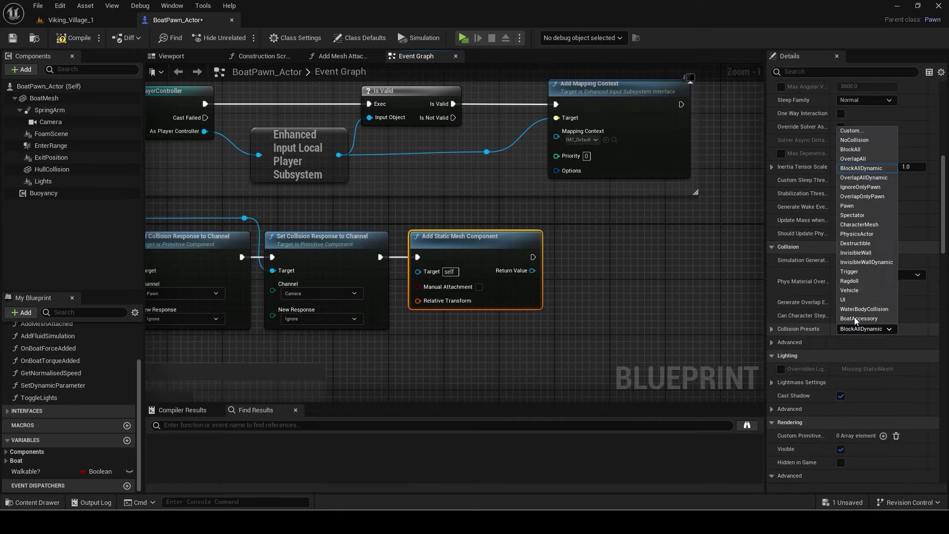
left_click(850, 130)
scroll(816, 302, "down", 1)
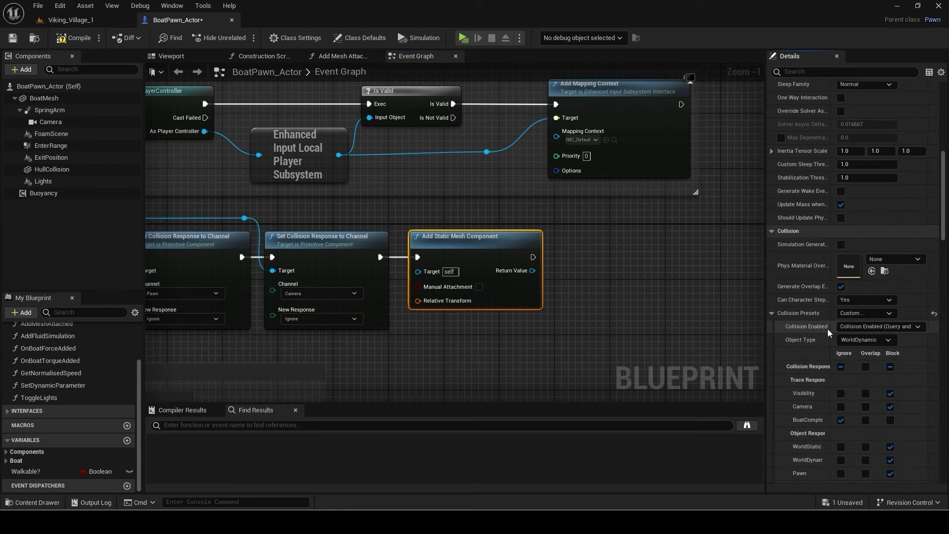
left_click(857, 327)
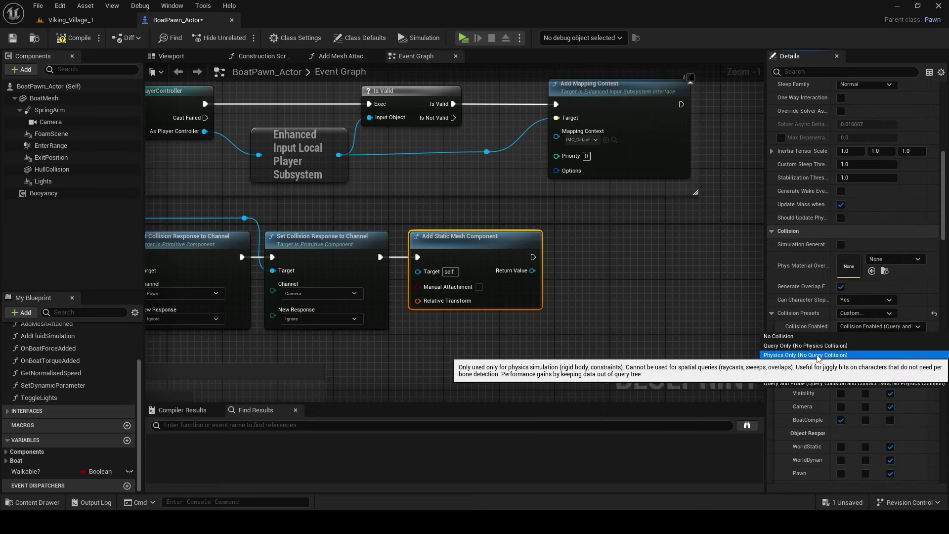
left_click(821, 345)
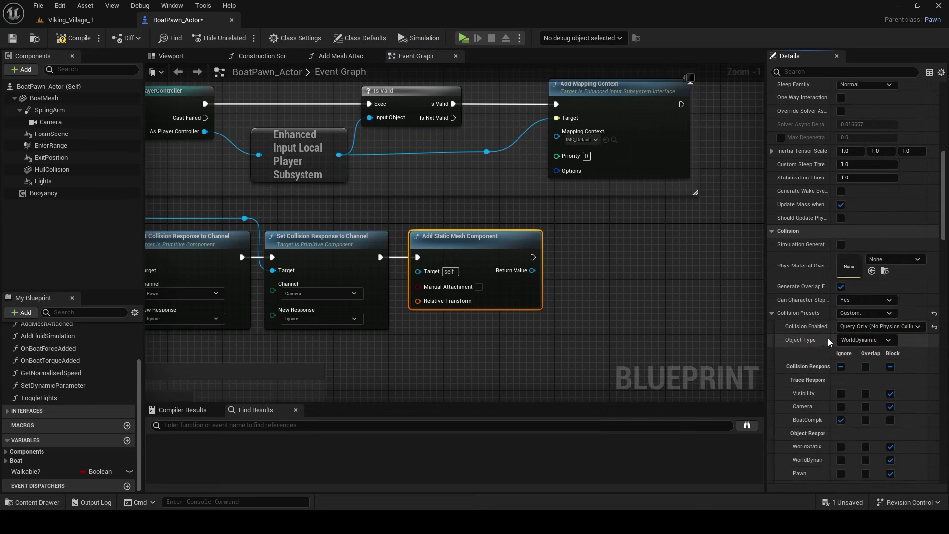
scroll(828, 337, "down", 1)
scroll(829, 338, "down", 1)
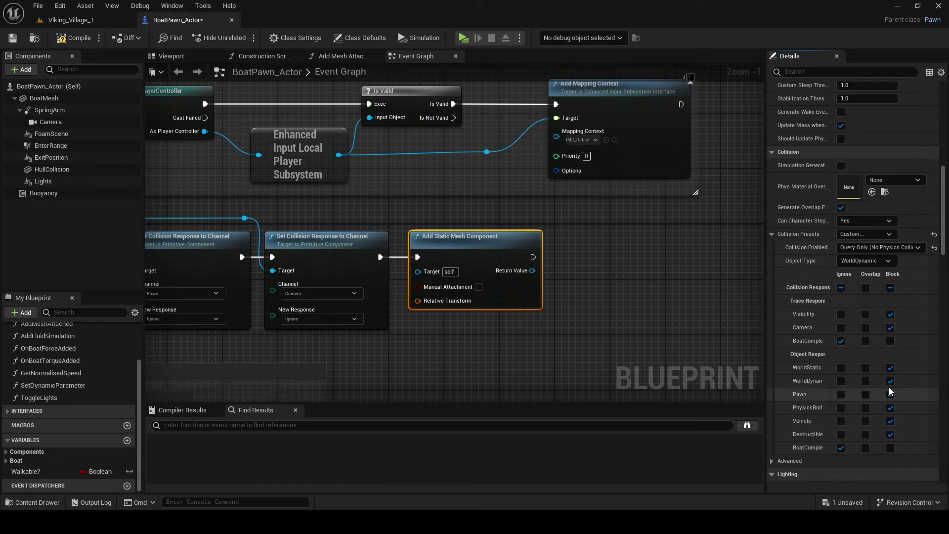
Step: Feed its return value to a Set Static Mesh node whose New Mesh is a new ComplexCollisionMesh variable
right_click_drag(663, 258, 519, 254)
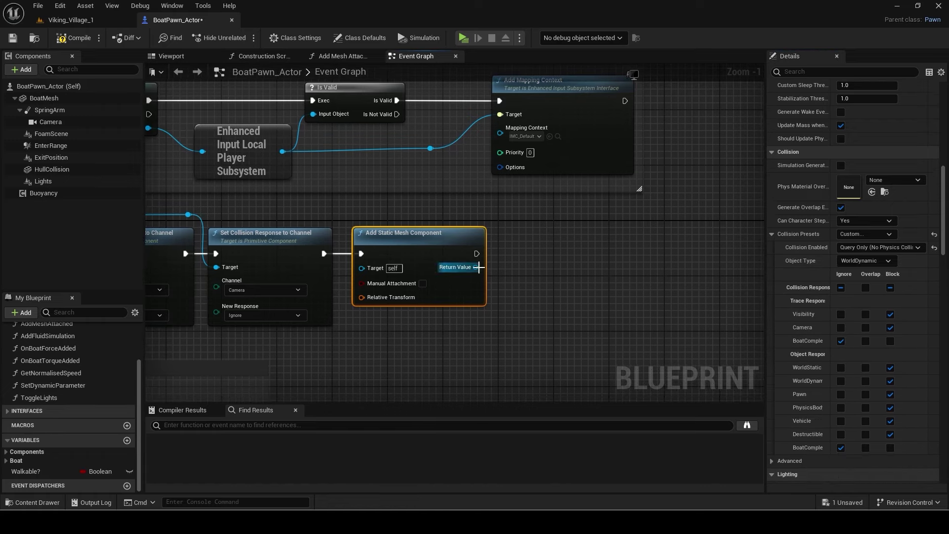
left_click_drag(478, 268, 527, 269)
type("set stat")
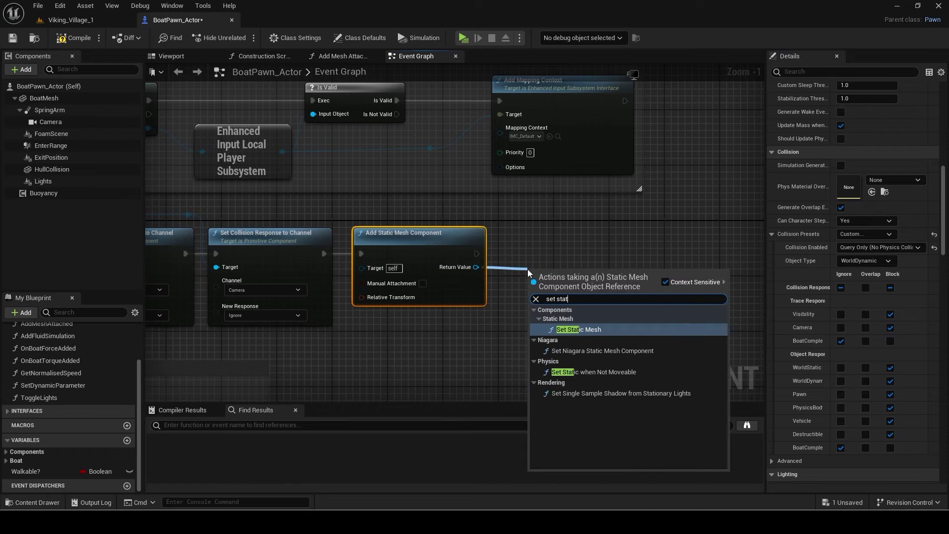
type("ic")
key("Return")
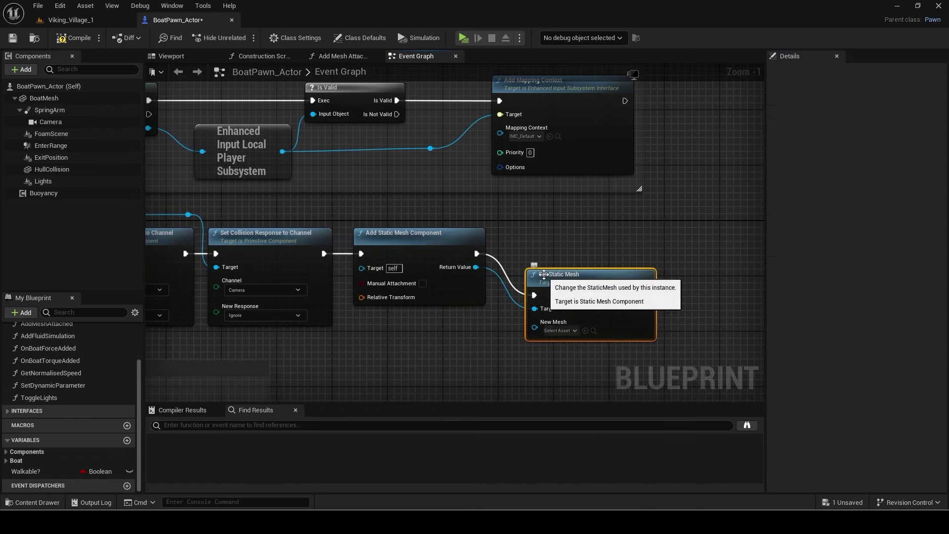
left_click_drag(543, 274, 523, 233)
right_click(515, 286)
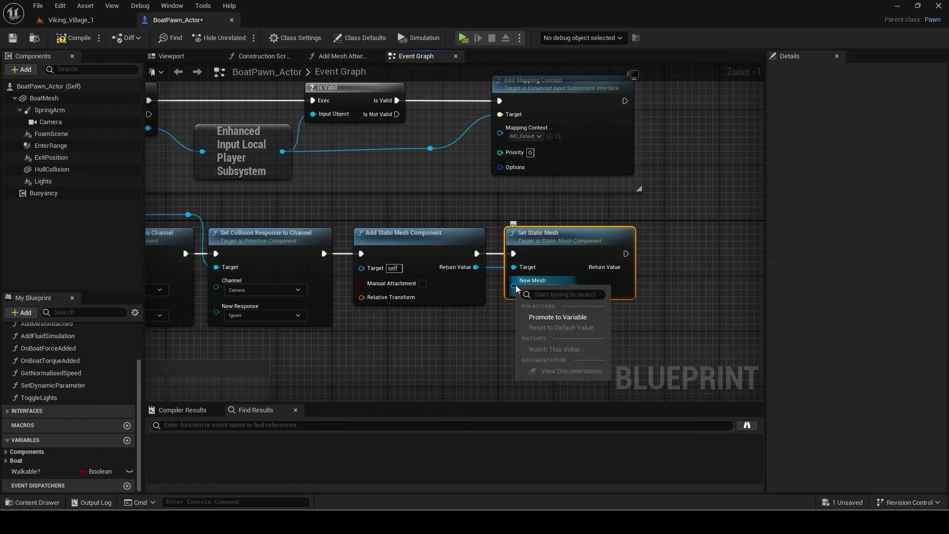
left_click(537, 317)
type("ComplexCollisionMesh")
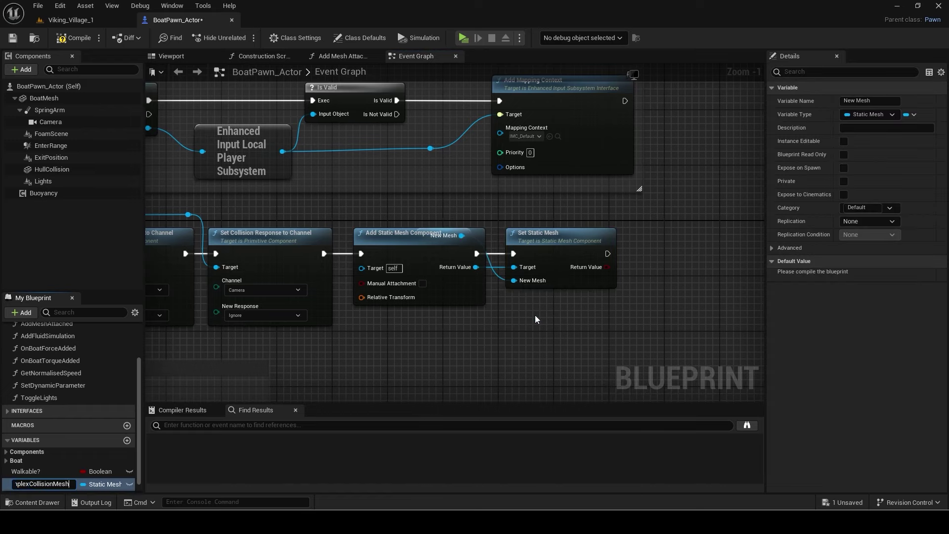
key("Return")
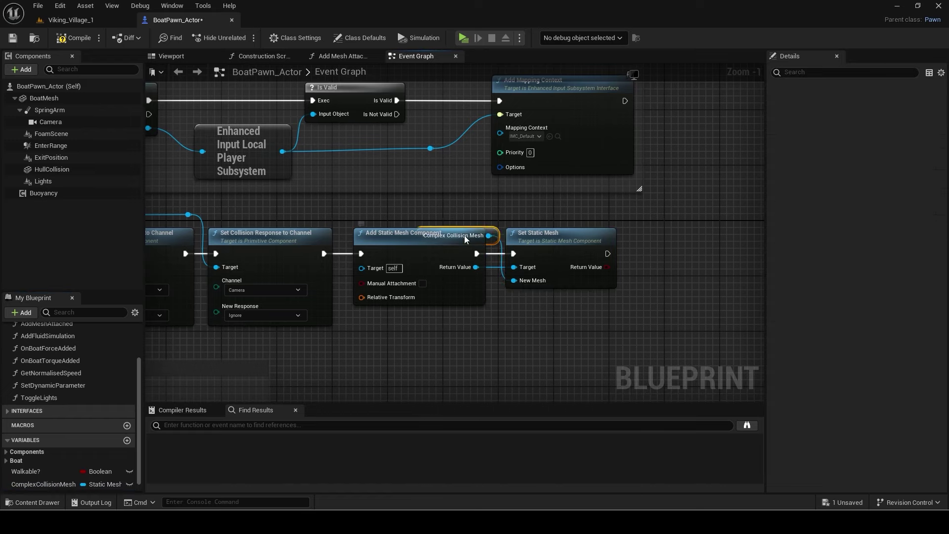
scroll(336, 259, "down", 3)
scroll(513, 268, "down", 2)
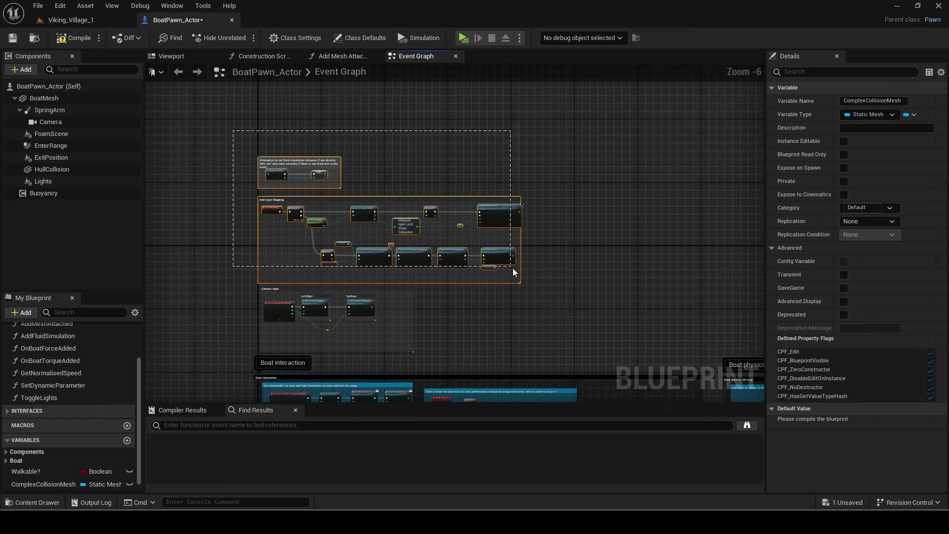
scroll(513, 268, "up", 2)
Step: Extend the comment to 'Add Input Mapping and option to make the boat walkable'
double_click(288, 187)
type("to make the boat walkable.")
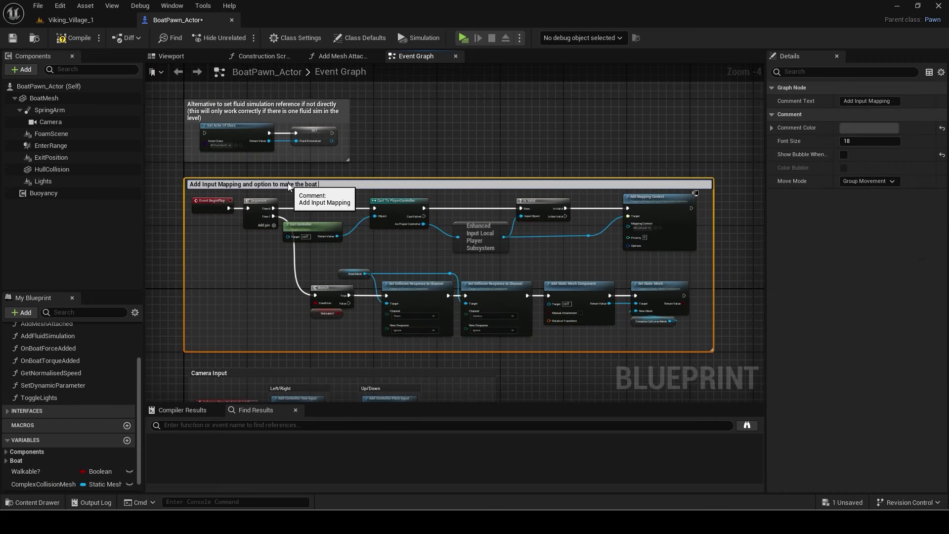
key("Return")
right_click_drag(297, 167, 327, 135)
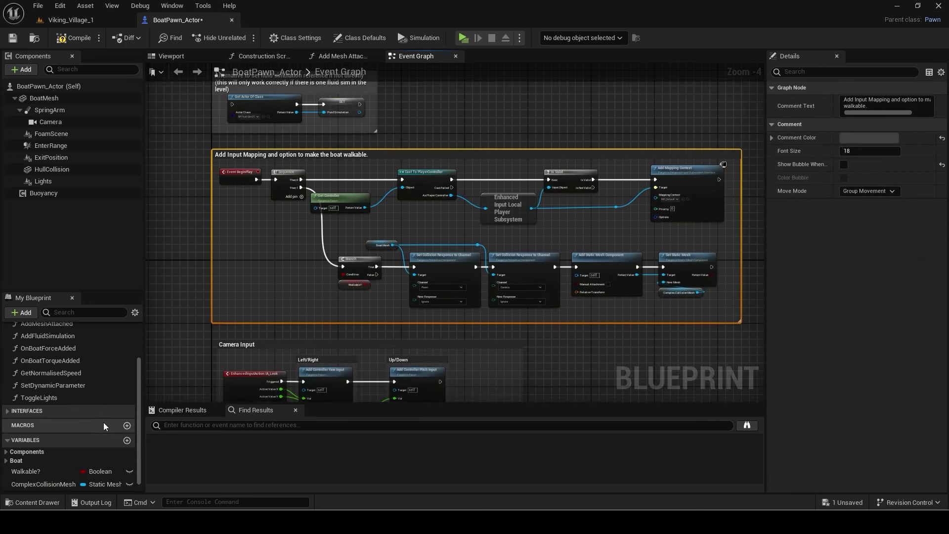
scroll(67, 444, "down", 3)
Step: Move the Walkable? variable into the Docking category and save the blueprint
left_click(30, 459)
key("Return")
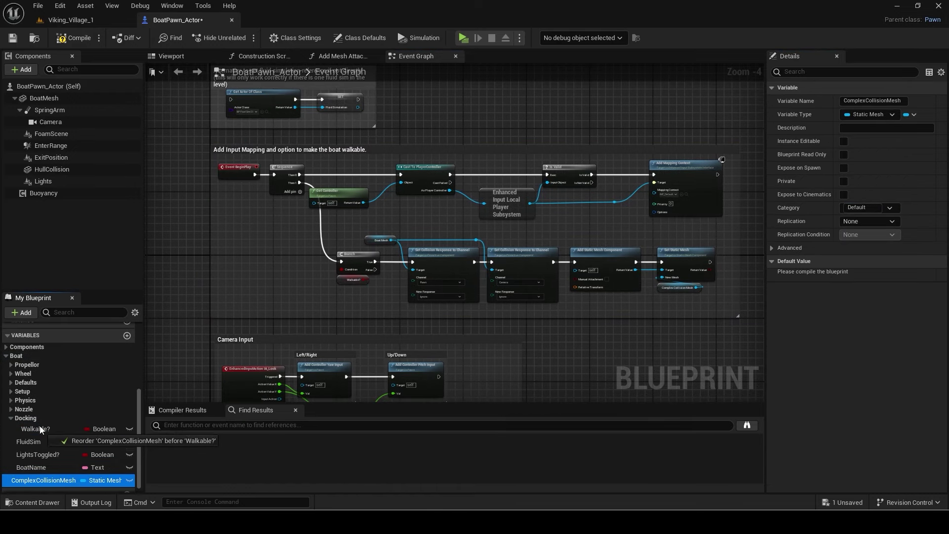
key("ctrl+s")
Step: Close BoatPawn_Actor, edit VikingShip_BP from the level and expand its Docking defaults
left_click(233, 19)
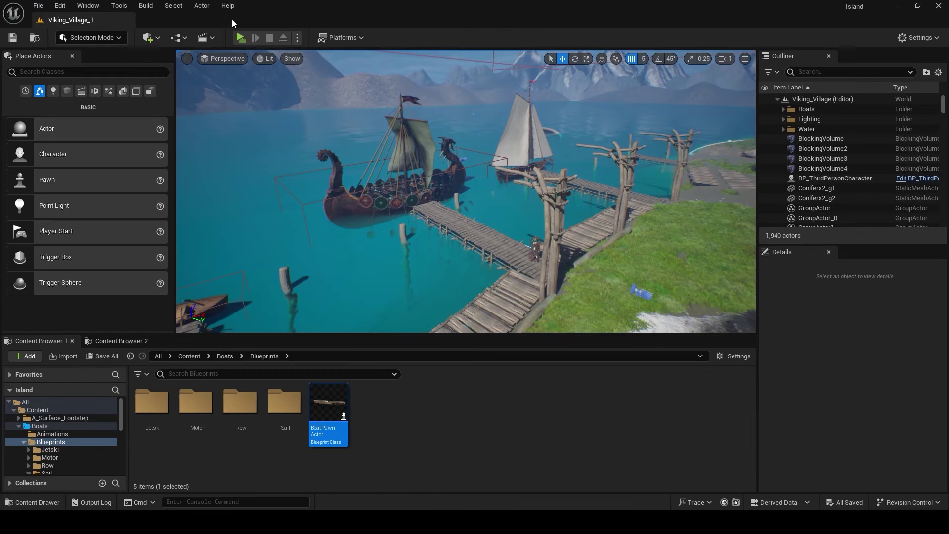
right_click(421, 152)
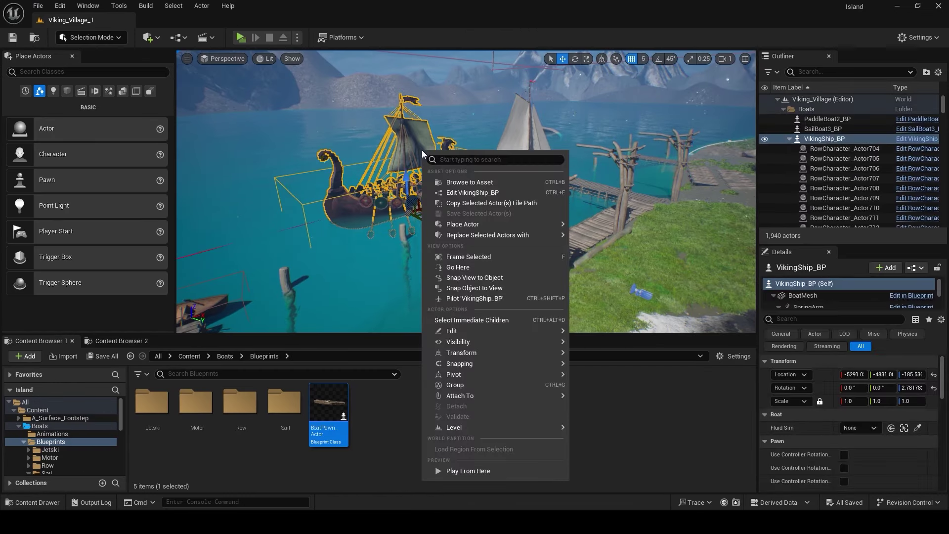
left_click(460, 191)
right_click_drag(312, 166, 309, 182)
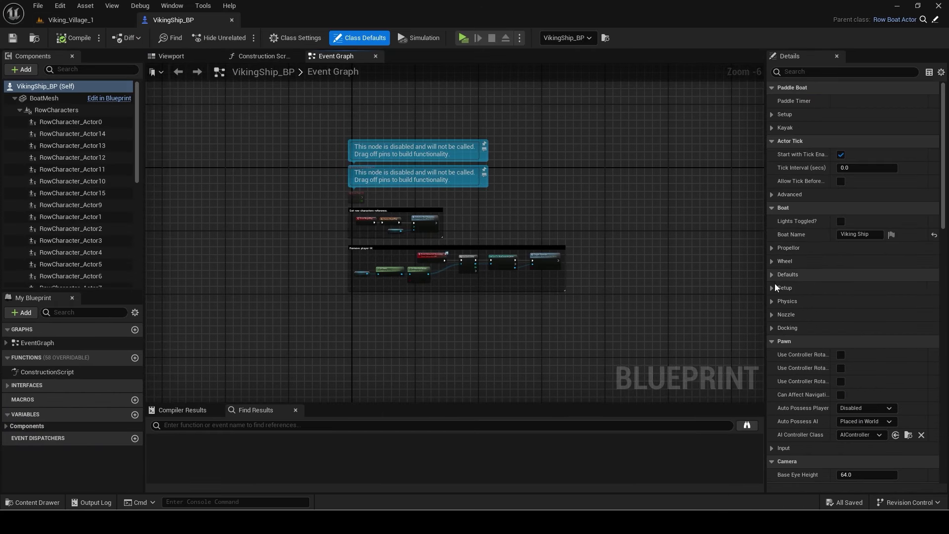
left_click(775, 328)
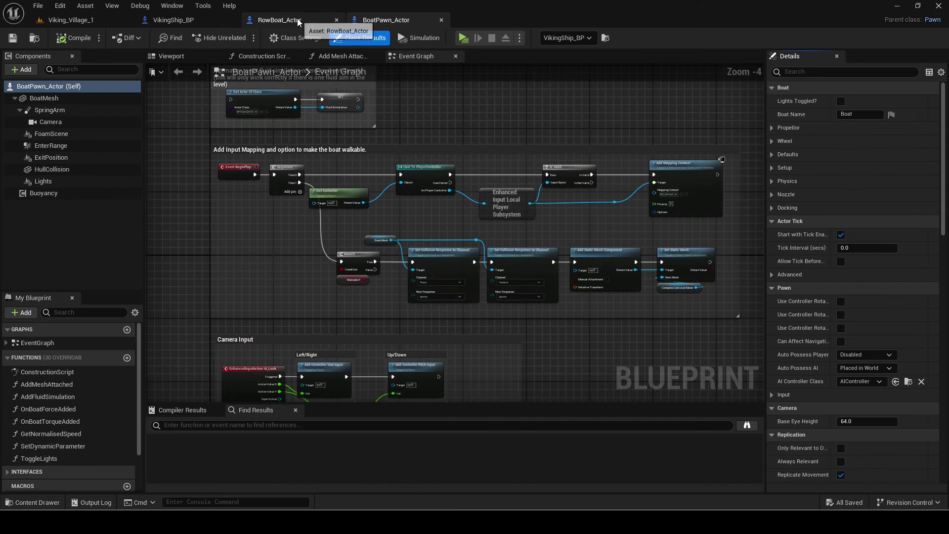
Step: Make Walkable? default to false in BoatPawn_Actor and close it
left_click(336, 20)
scroll(29, 443, "down", 2)
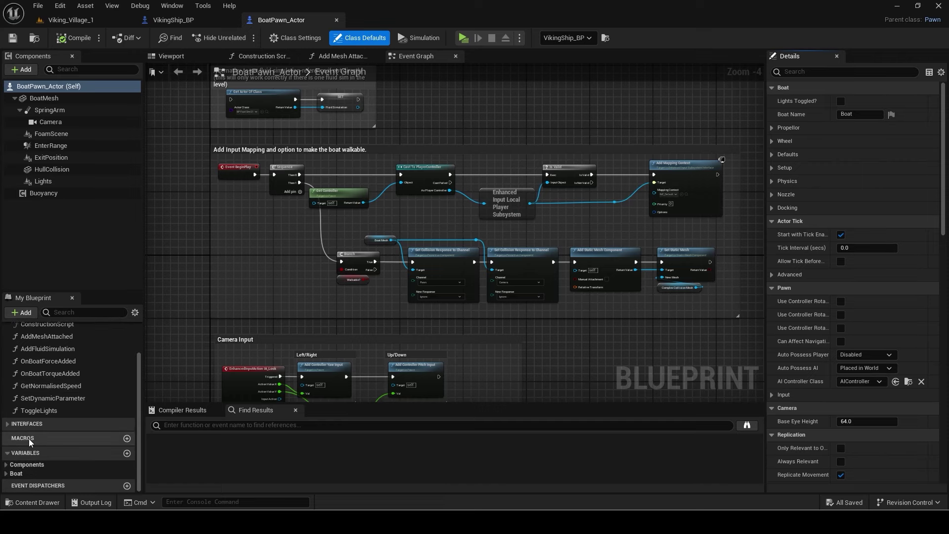
left_click(6, 473)
scroll(12, 469, "down", 1)
scroll(13, 468, "down", 2)
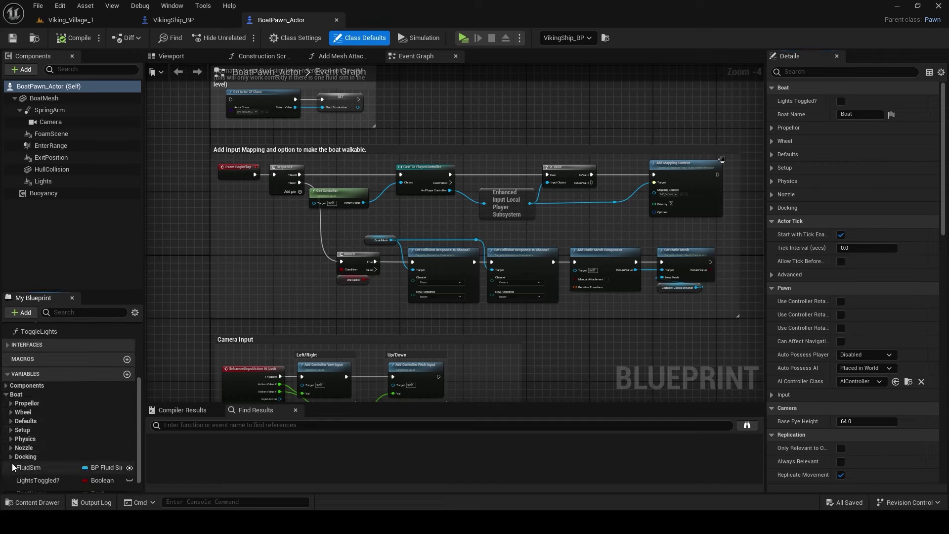
left_click(16, 466)
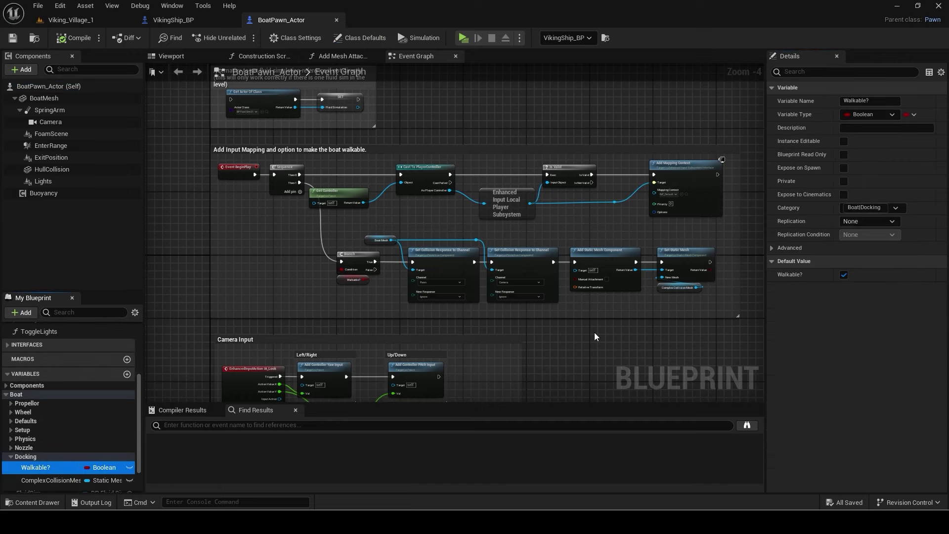
left_click(843, 274)
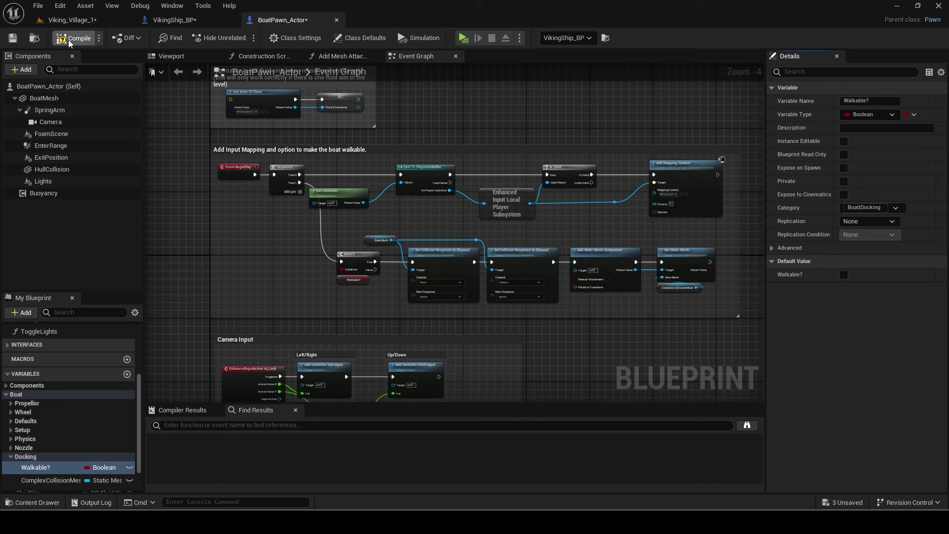
left_click(337, 21)
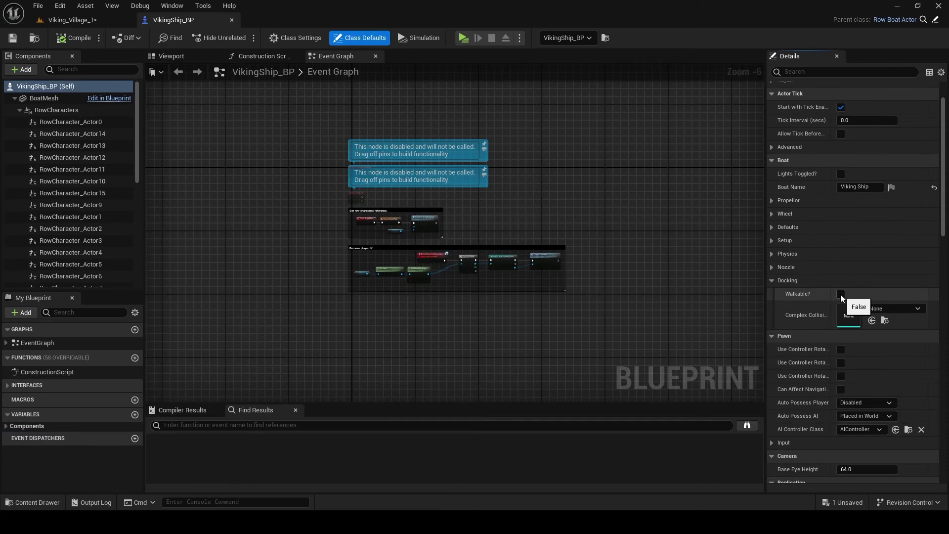
Step: Enable Walkable? on VikingShip_BP and locate the ship's hull mesh asset from the viewport
left_click(840, 295)
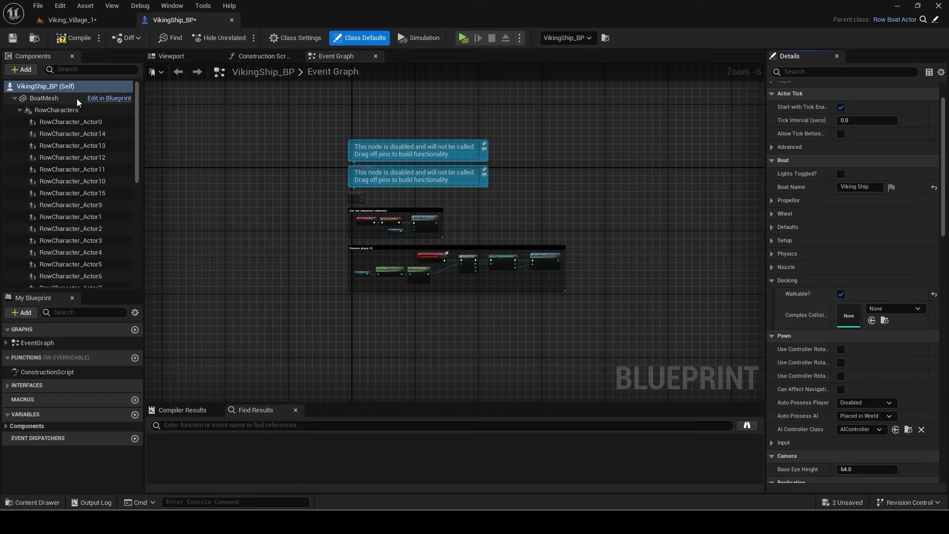
left_click(170, 57)
left_click(593, 263)
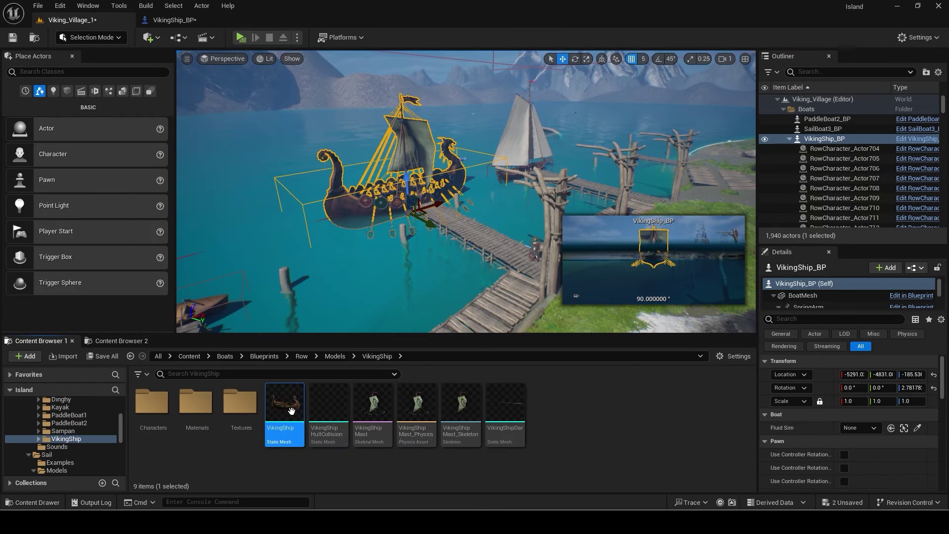
Step: Duplicate the VikingShip mesh as VikingShip_ComplexCollision
key("ctrl+d")
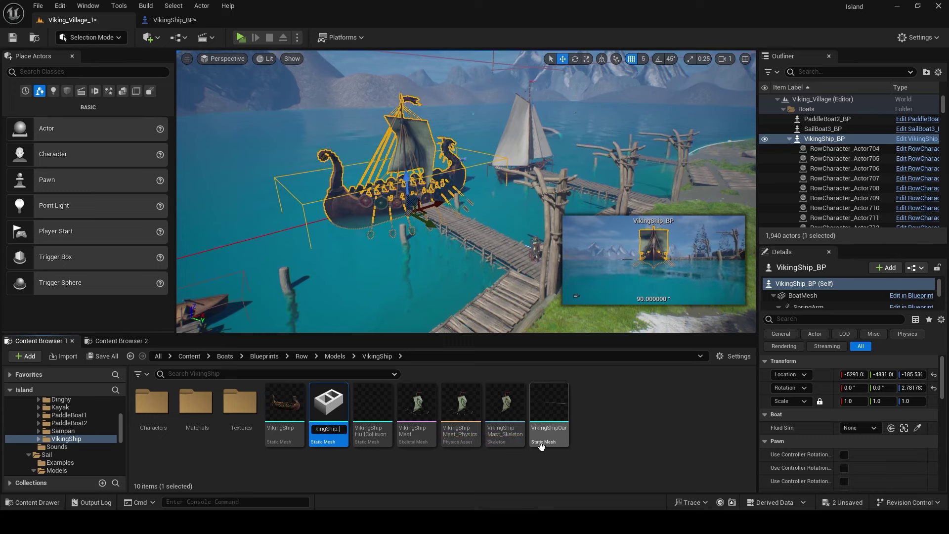
type("ComplexCo")
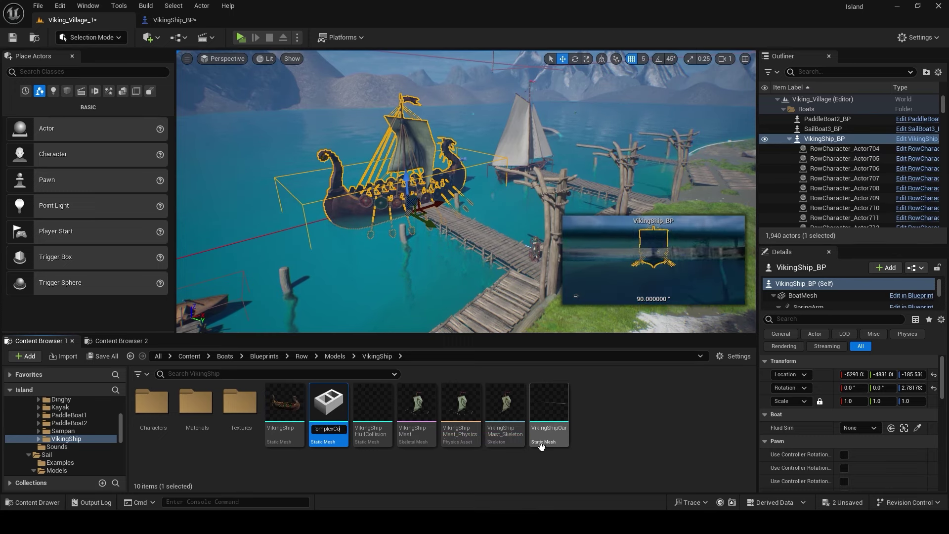
type("llision")
key("Return")
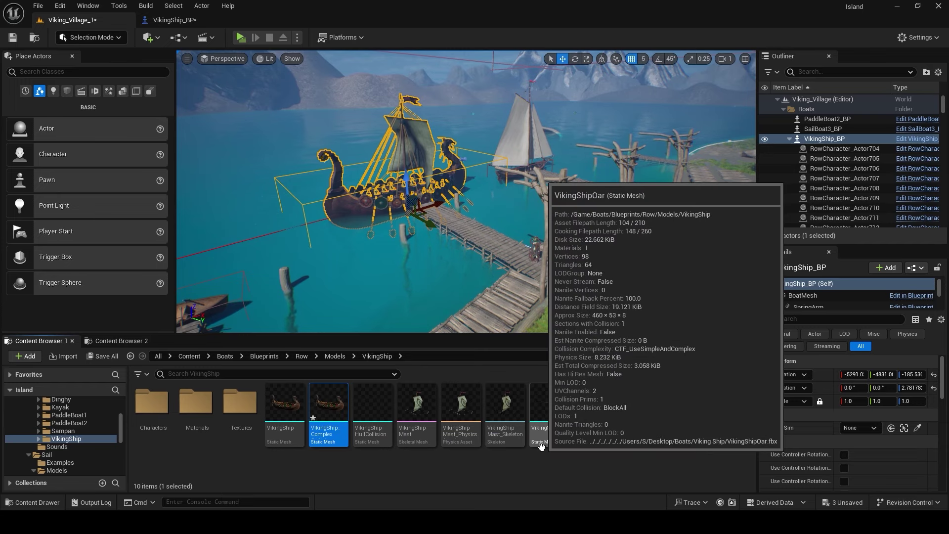
Step: Delete all sockets from the VikingShip_ComplexCollision mesh in the Socket Manager
key("Return")
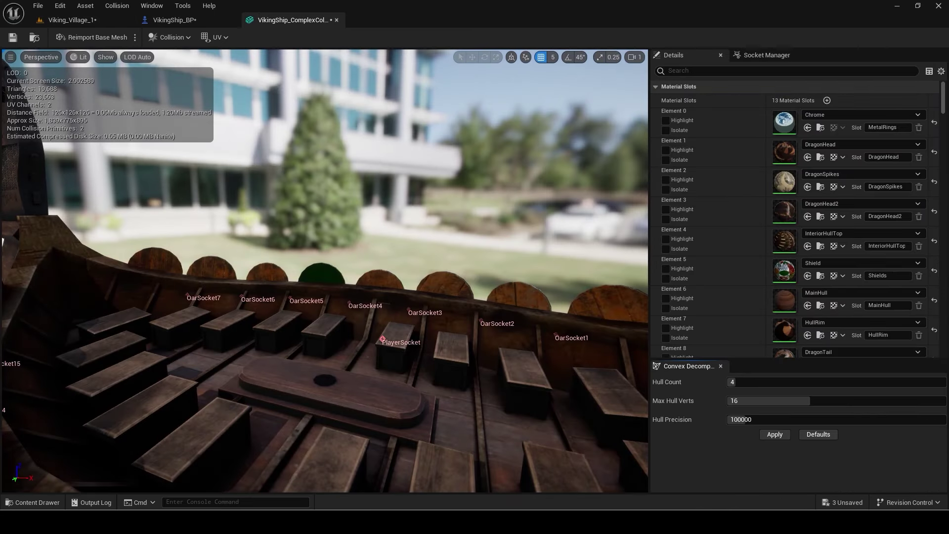
left_click(755, 61)
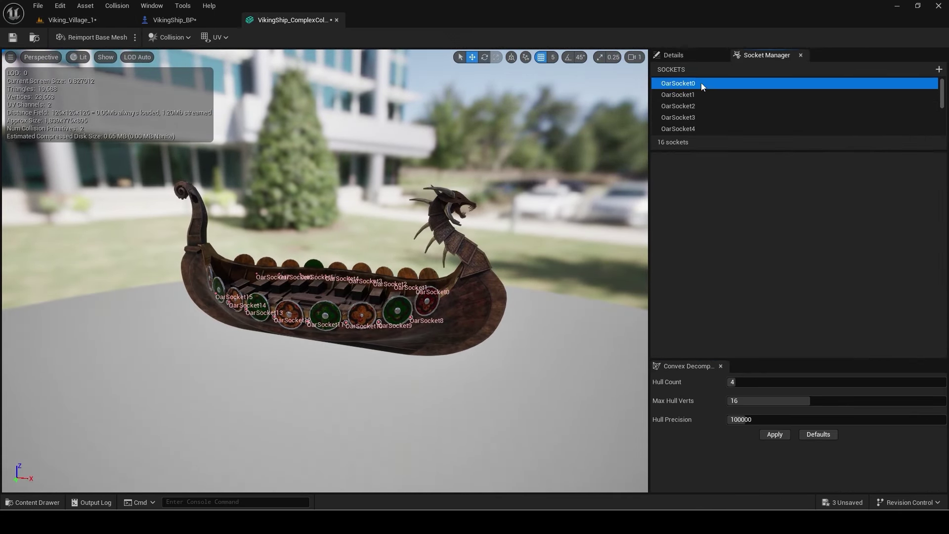
left_click(690, 84)
key("Delete")
key("Delete")
key("Delete")
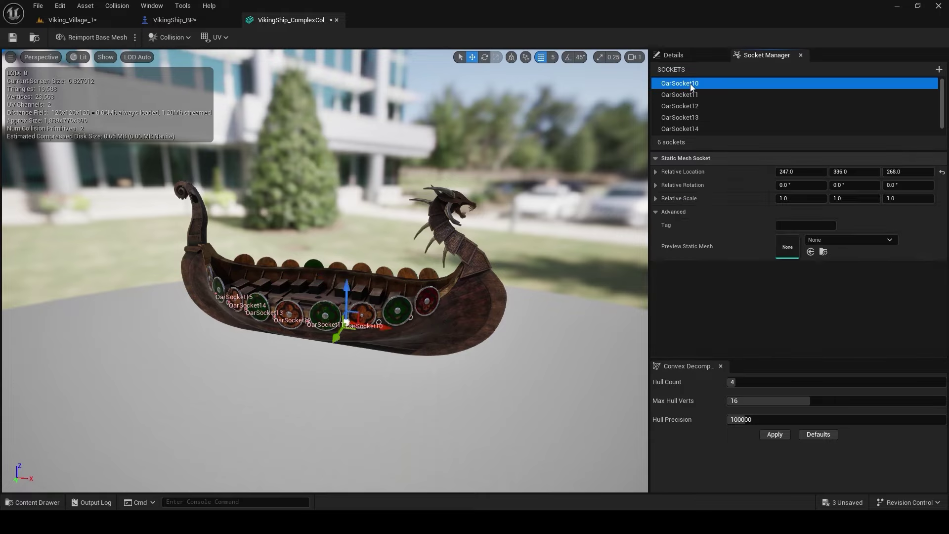
key("Delete")
key("Delete")
key("Delete")
key("Delete")
key("Delete")
key("Delete")
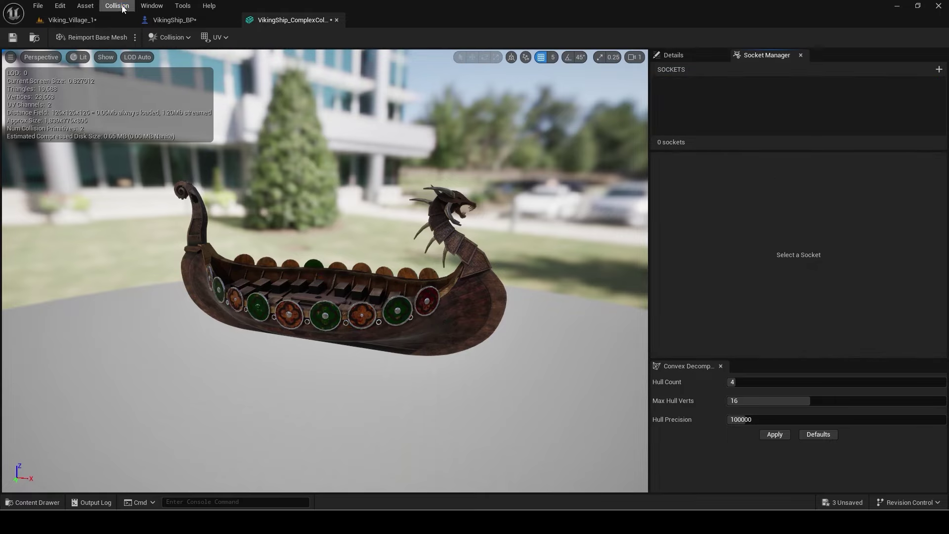
Step: Replace the mesh's existing collision with a 26DOP simplified collision hull
left_click(118, 6)
left_click(144, 134)
left_click(120, 6)
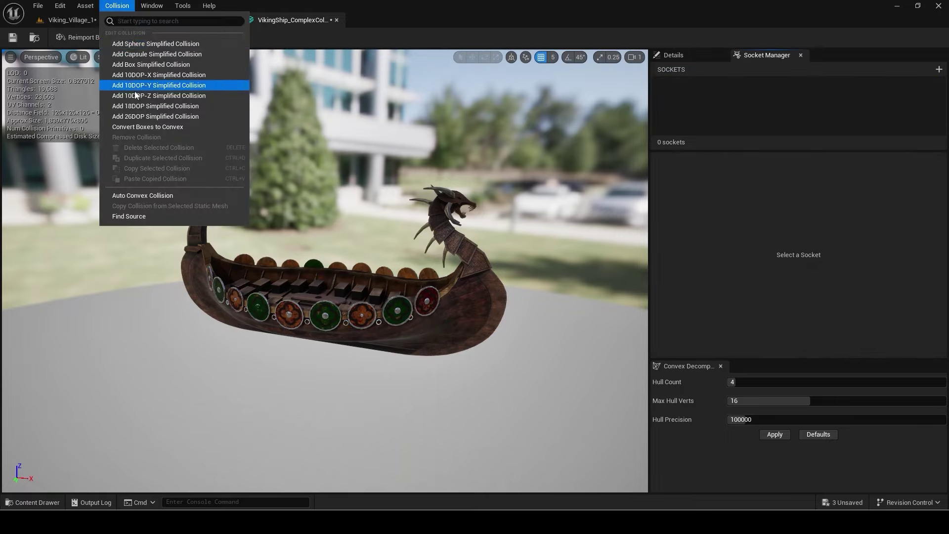
left_click(156, 117)
left_click(683, 56)
type("collision c")
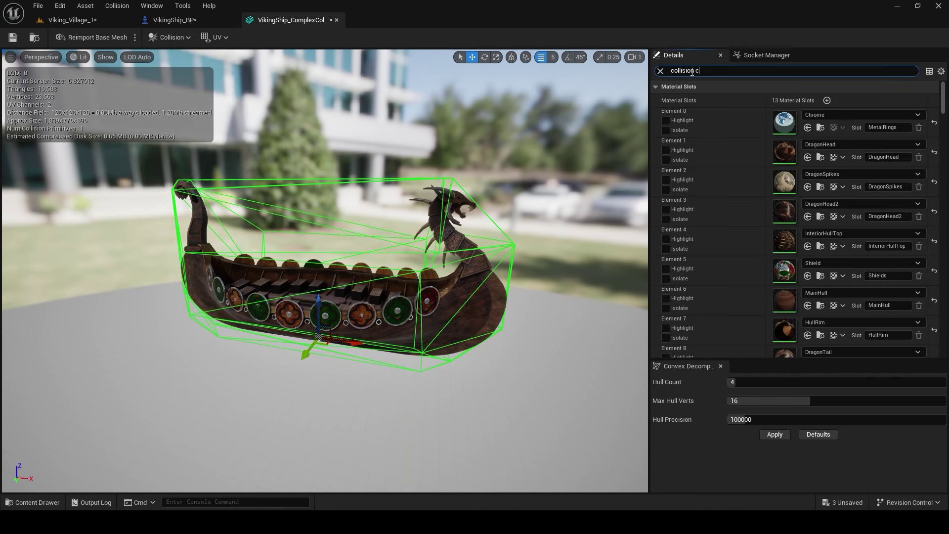
type("om")
Step: Set Collision Complexity to Use Complex Collision As Simple and save the mesh
left_click(804, 100)
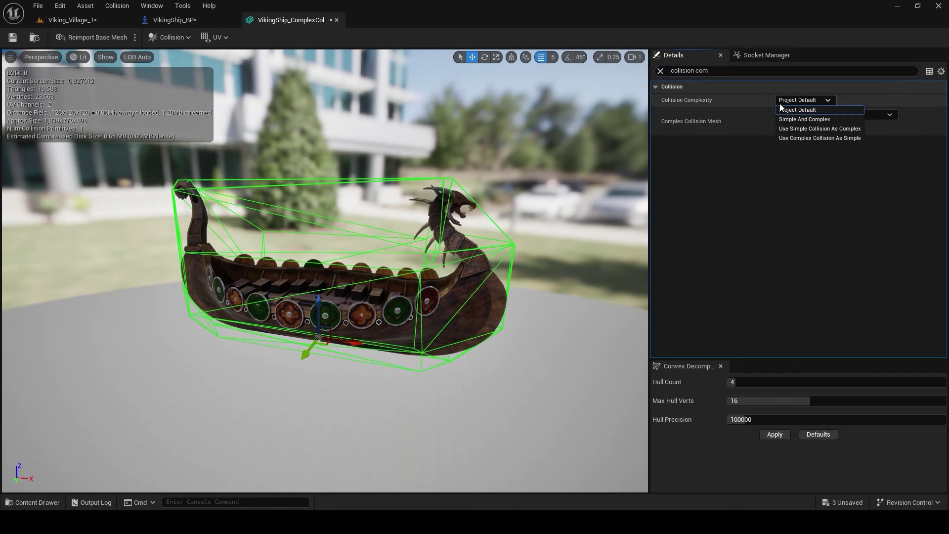
left_click(814, 138)
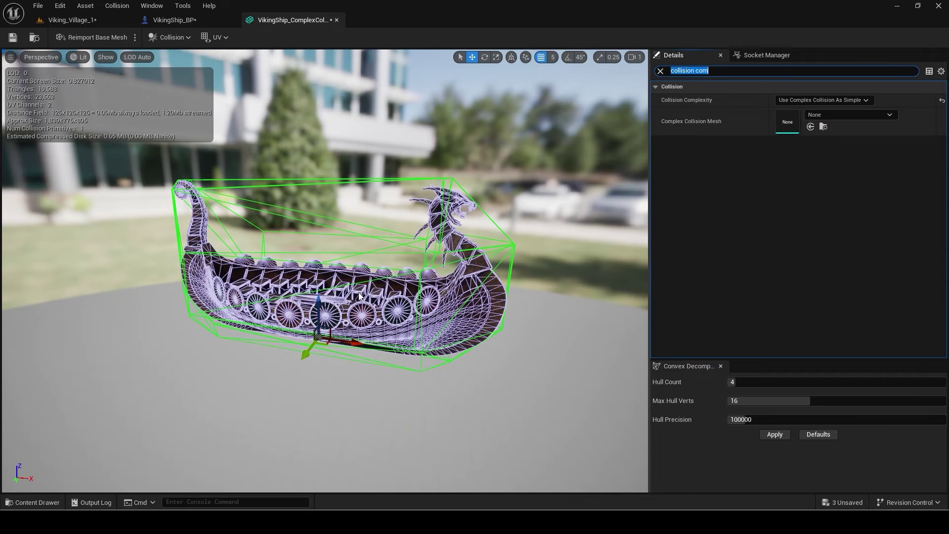
left_click_drag(371, 297, 343, 294)
left_click(13, 37)
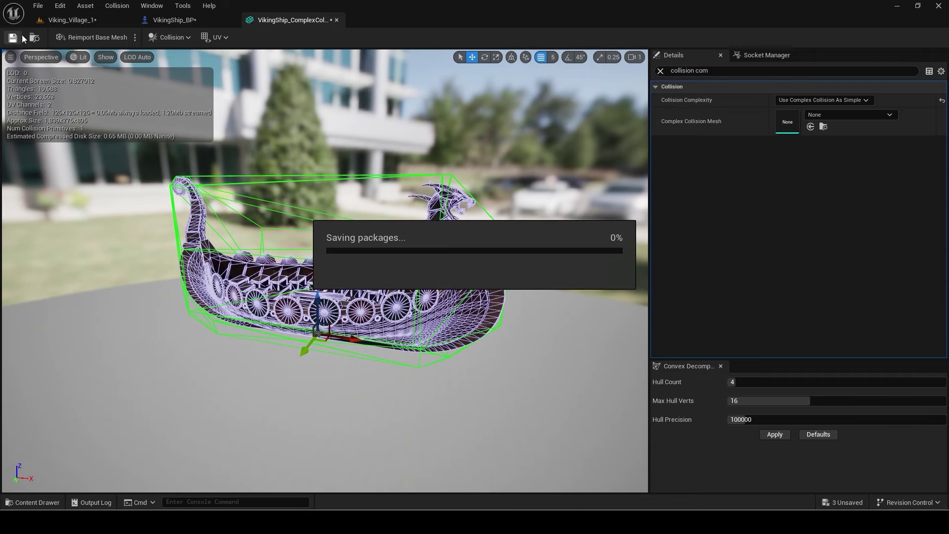
Step: Check VikingShip_BP's Docking defaults (Walkable?, Complex Collision), compile and close the Blueprint
left_click(67, 19)
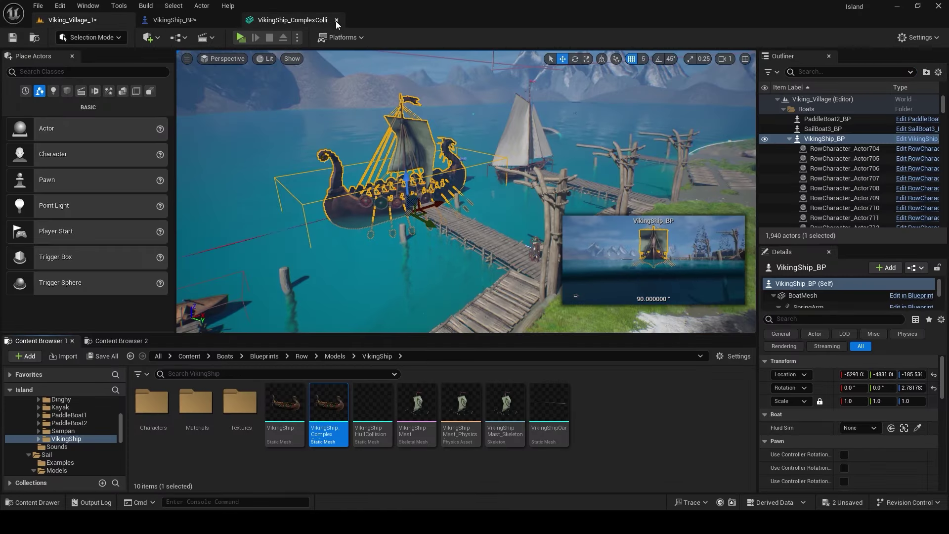
left_click(178, 21)
left_click(493, 161)
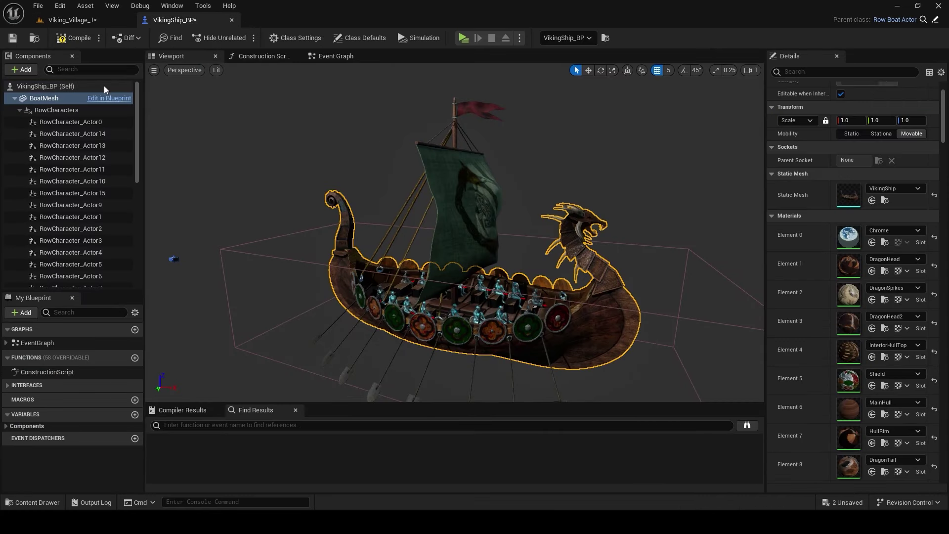
left_click(772, 281)
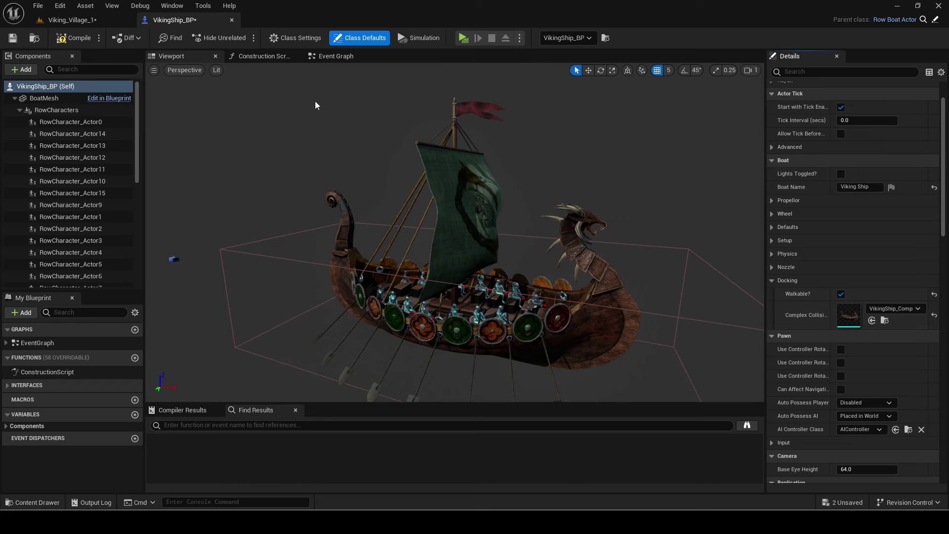
left_click(77, 39)
left_click(232, 24)
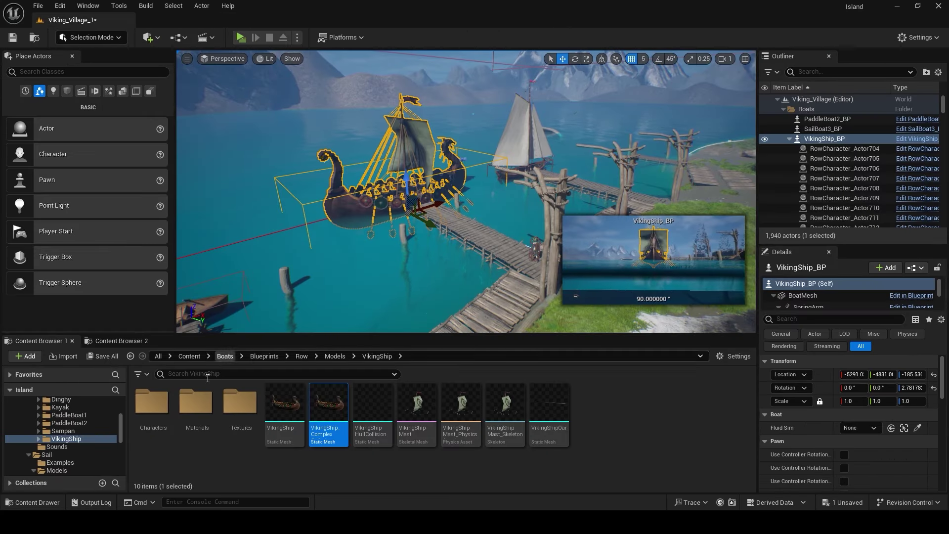
scroll(67, 425, "up", 2)
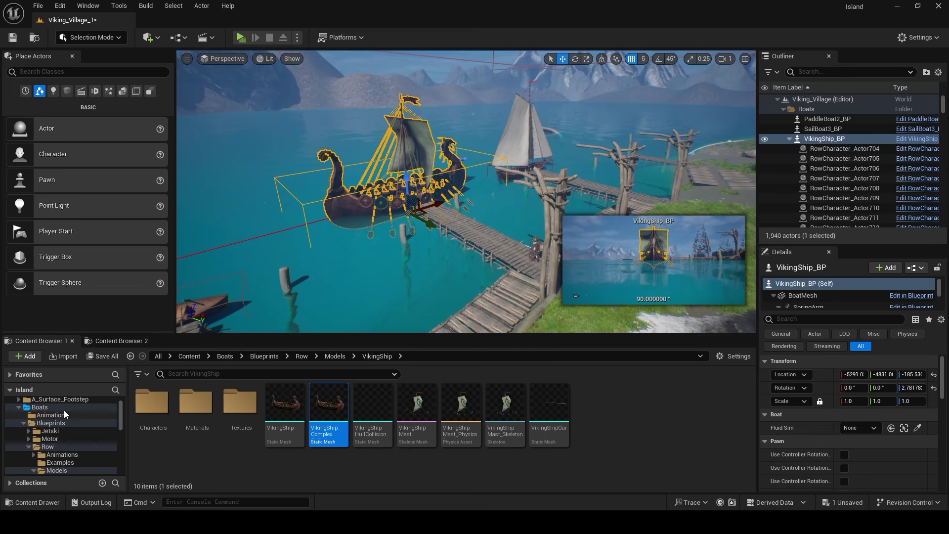
Step: Select the Add Static Mesh Component node in the BoatPawn_Actor Blueprint
left_click(67, 423)
double_click(330, 413)
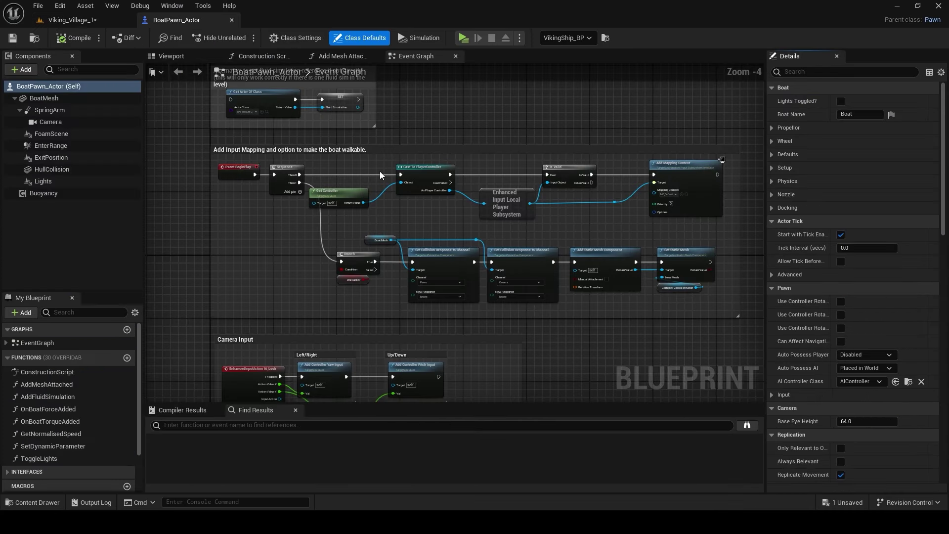
scroll(571, 258, "up", 3)
left_click(512, 246)
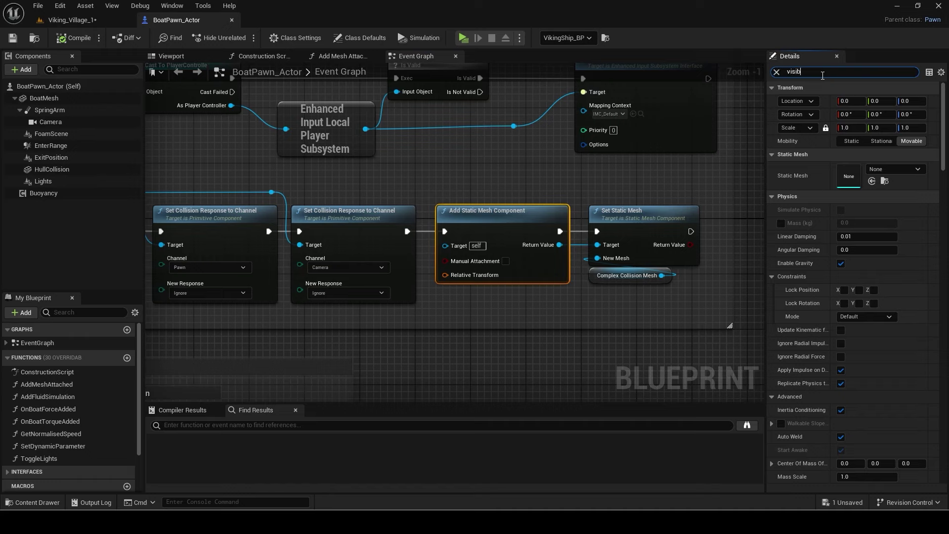
Step: Uncheck Visible, Visible in Scene Capture and Visible in Ray Tracing for the added mesh, then compile
left_click(843, 141)
left_click(844, 167)
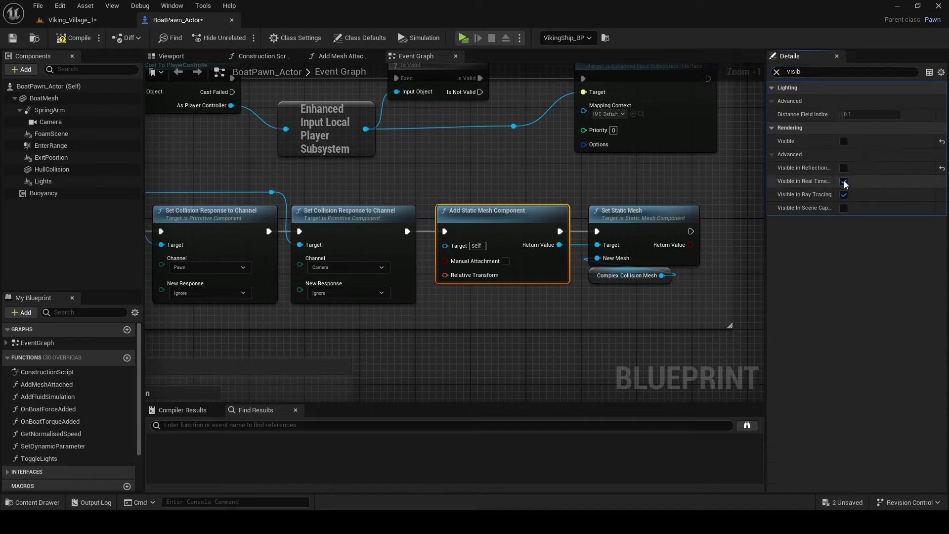
left_click(843, 194)
left_click(777, 71)
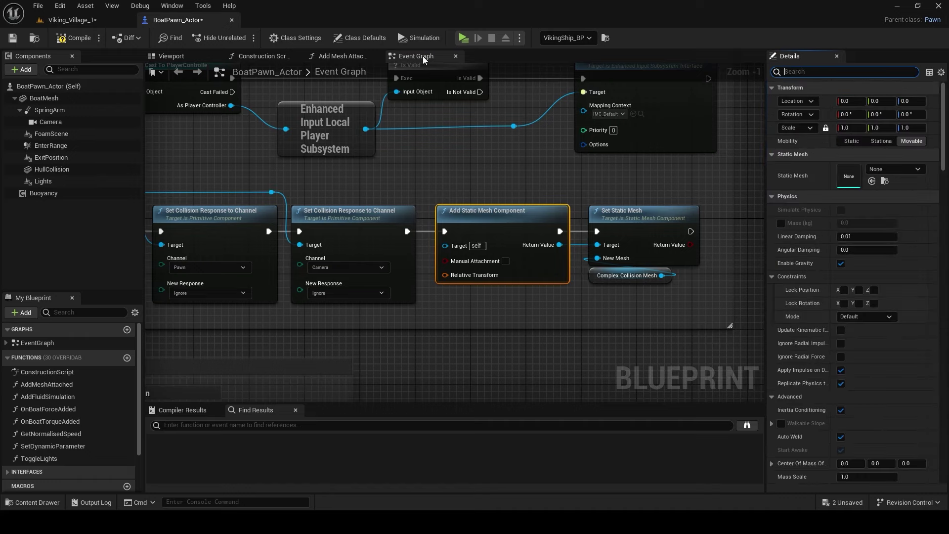
left_click(72, 39)
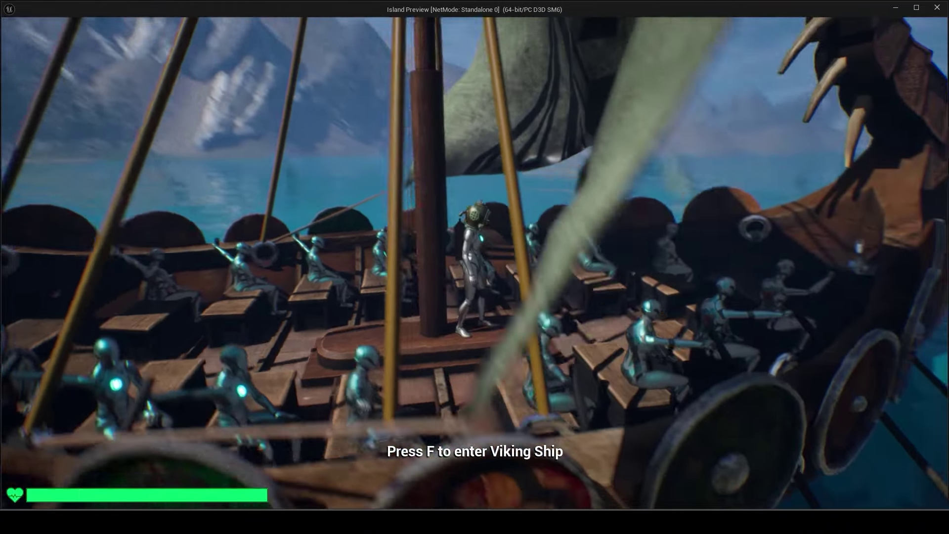
Step: End the play test and return to the Viking_Village level tab
key("Escape")
scroll(466, 170, "down", 3)
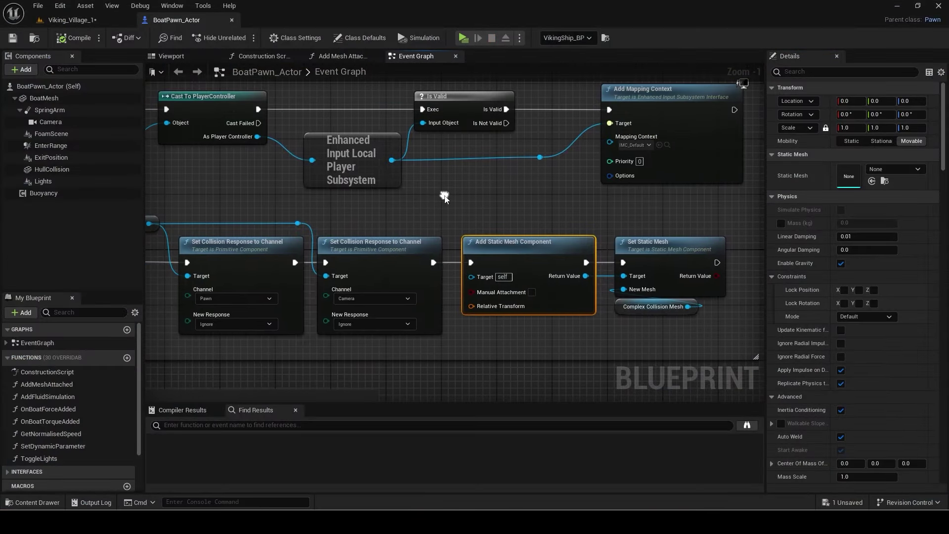
scroll(445, 195, "down", 4)
left_click(89, 20)
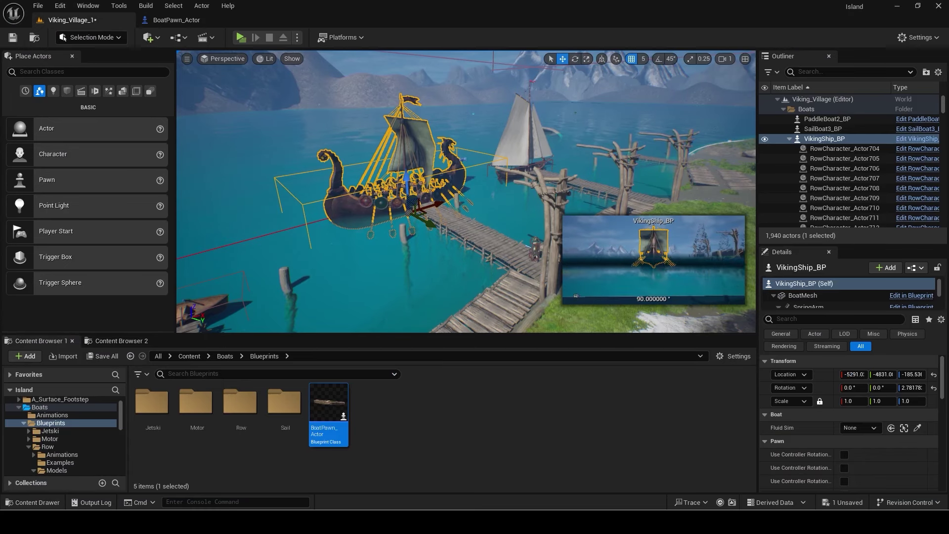
Step: Select the VikingShipMast component in VikingShip_BP's viewport
right_click(412, 142)
left_click(447, 187)
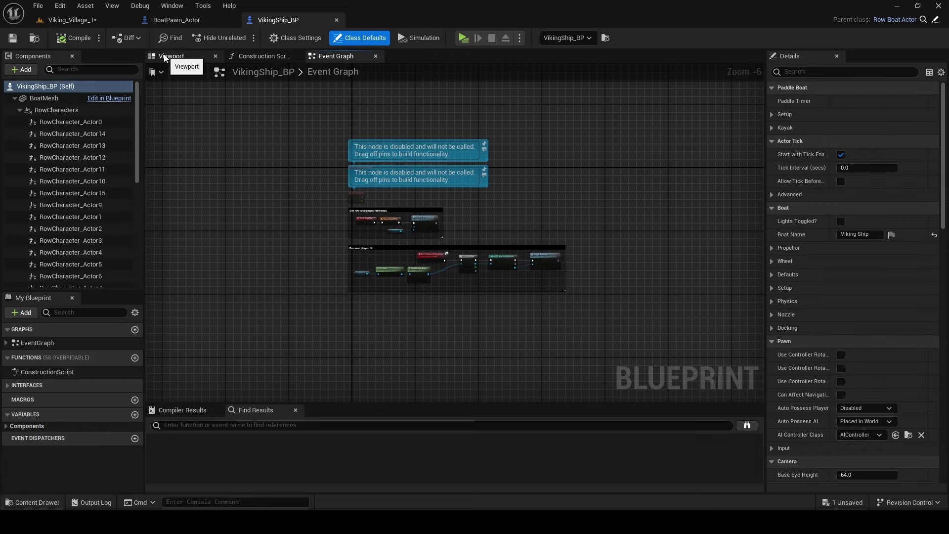
left_click(165, 57)
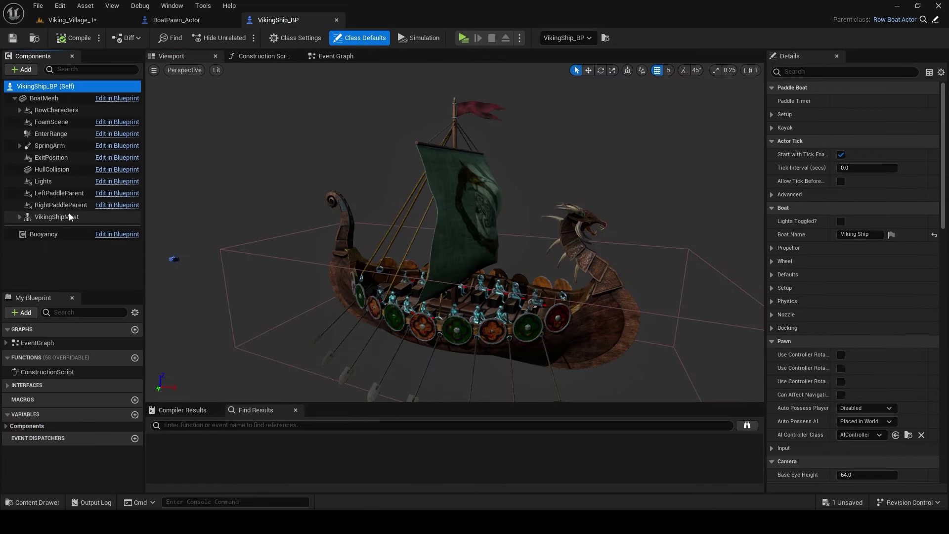
left_click(71, 217)
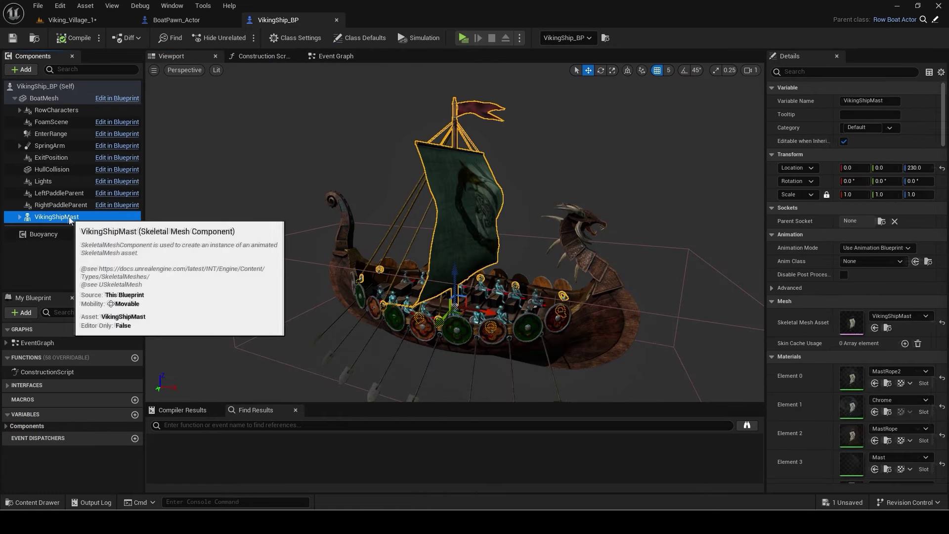
left_click(789, 74)
type("colli")
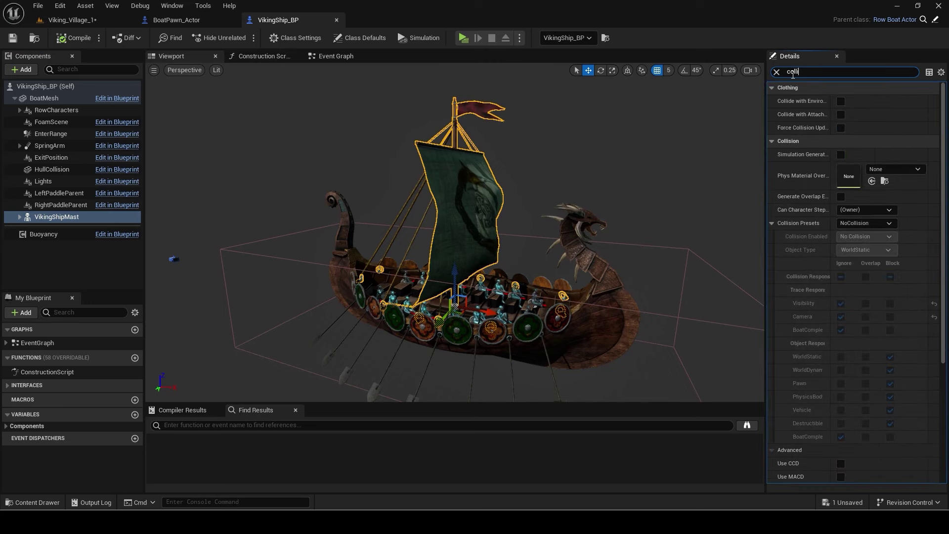
Step: Give the mast custom Query Only collision that ignores all responses but blocks Pawn
left_click(862, 223)
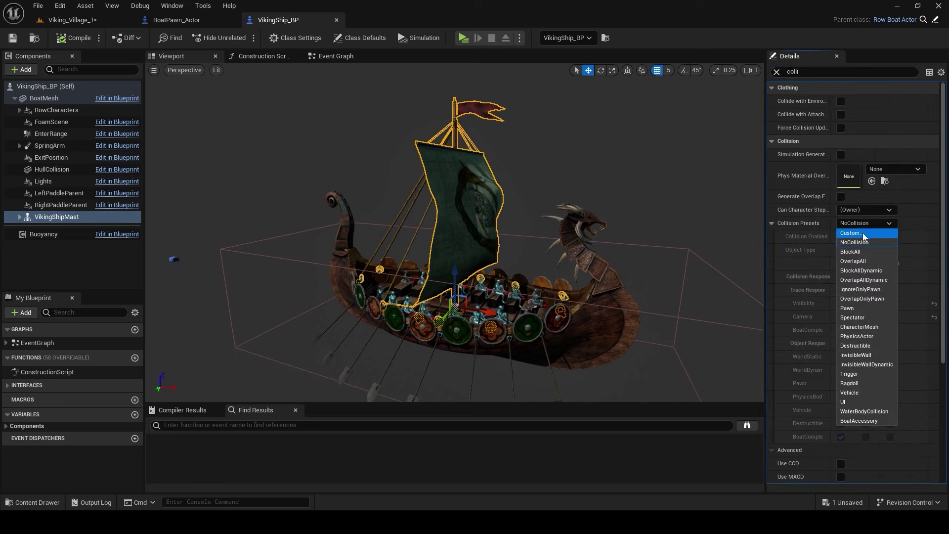
left_click(863, 233)
left_click(860, 236)
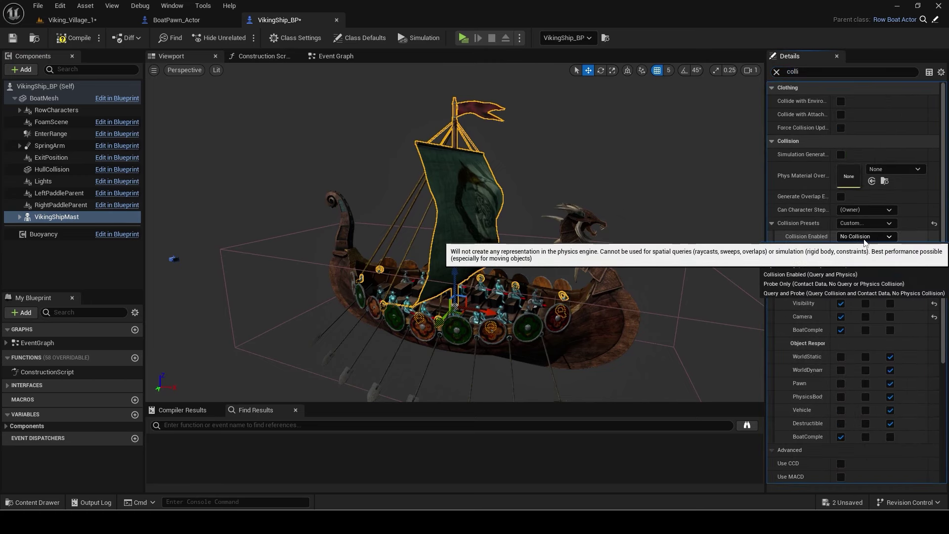
mouse_move(823, 264)
left_click(836, 256)
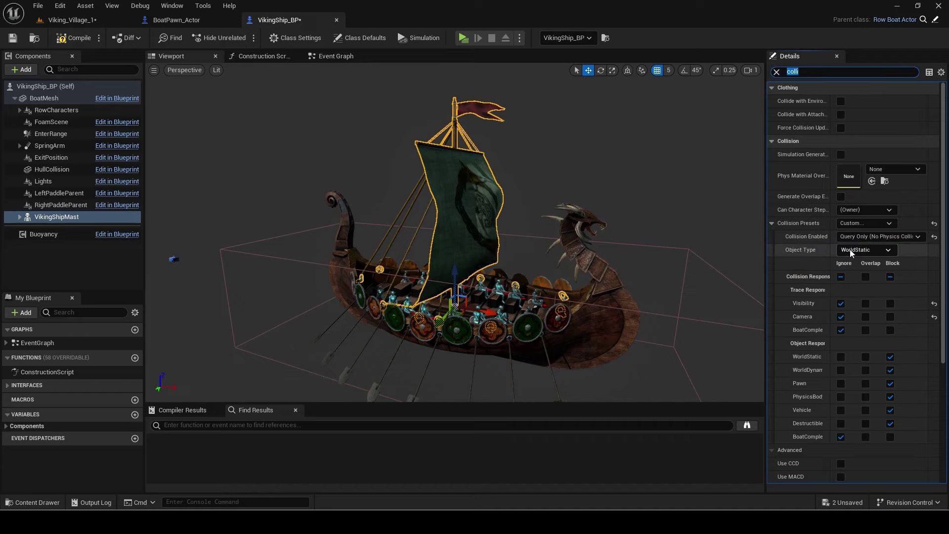
left_click(840, 276)
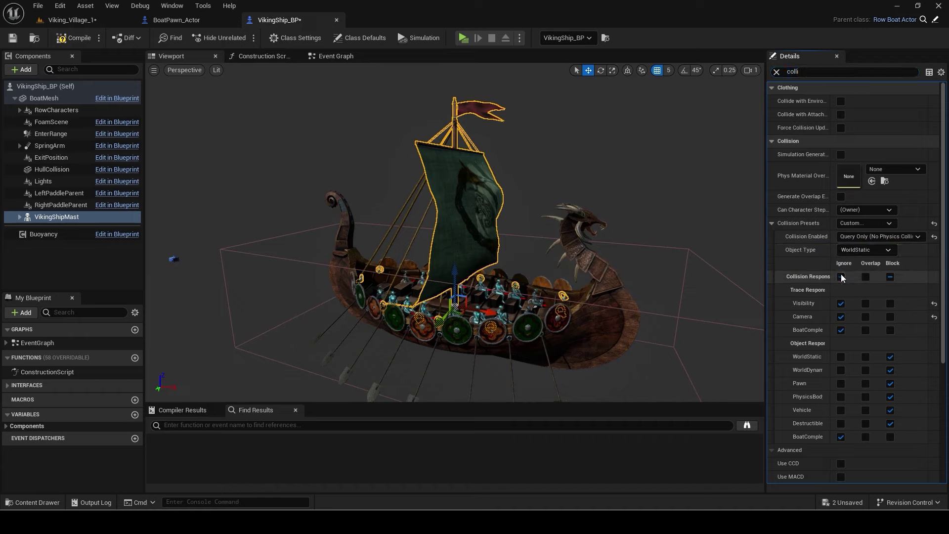
left_click(890, 383)
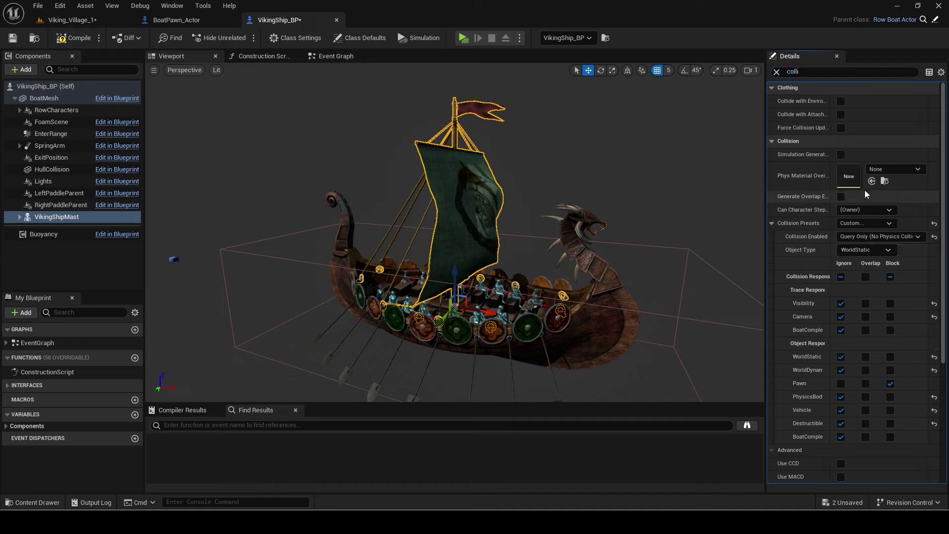
left_click(778, 72)
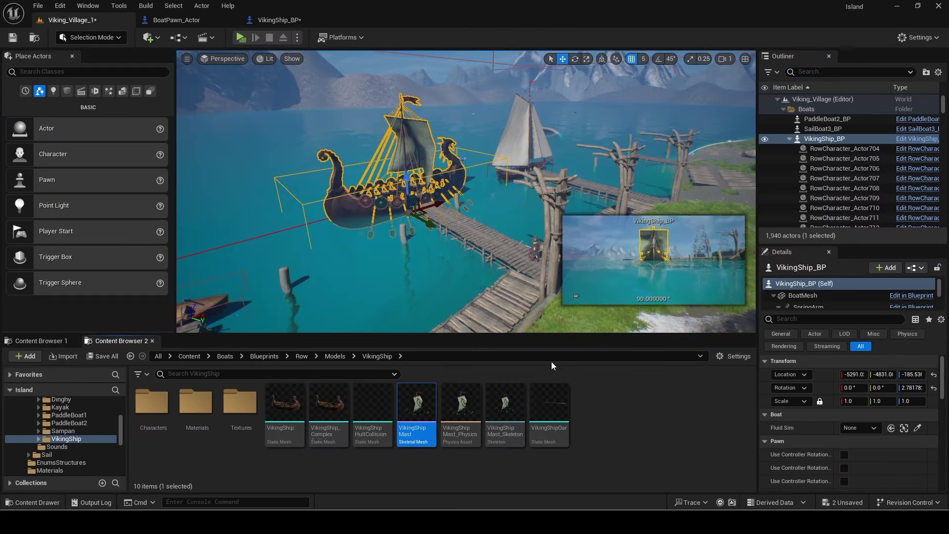
Step: Generate a capsule body in VikingShipMast_PhysicsAsset and rotate it upright along the mast
double_click(461, 404)
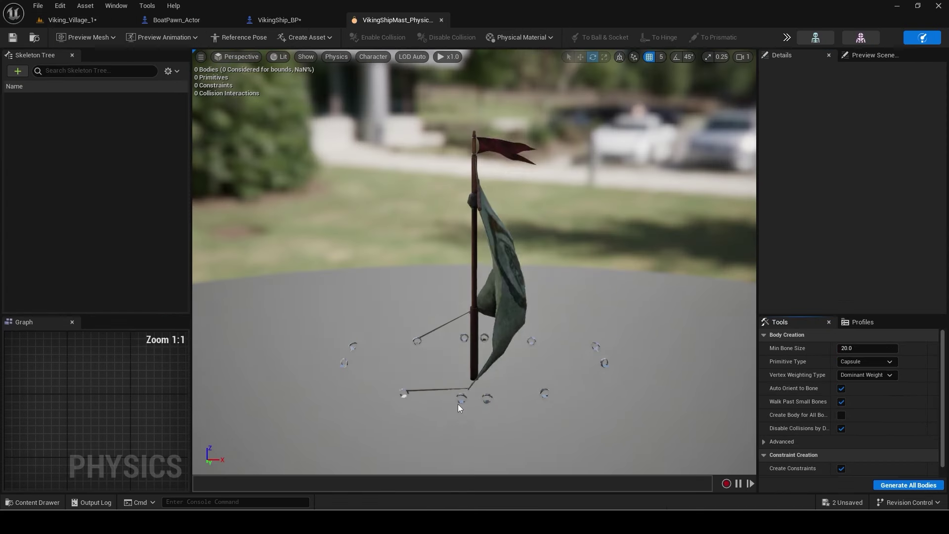
left_click(906, 485)
left_click(626, 312)
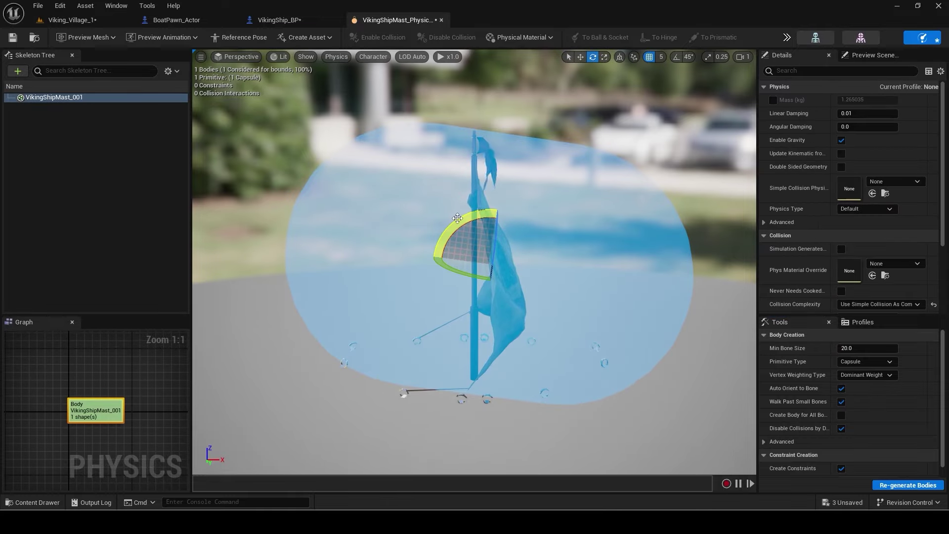
left_click_drag(445, 225, 434, 256)
key("alt+k")
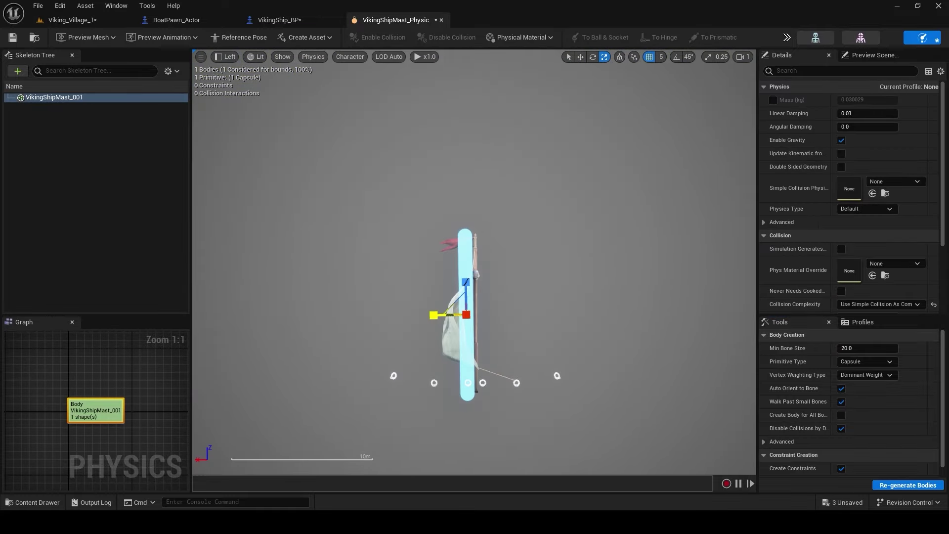
key("w")
key("e")
key("w")
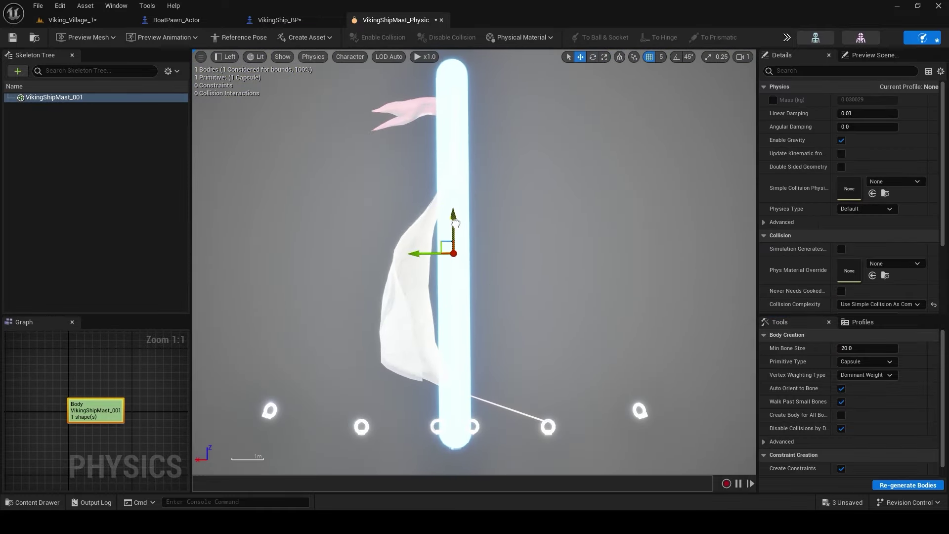
key("alt+g")
key("f")
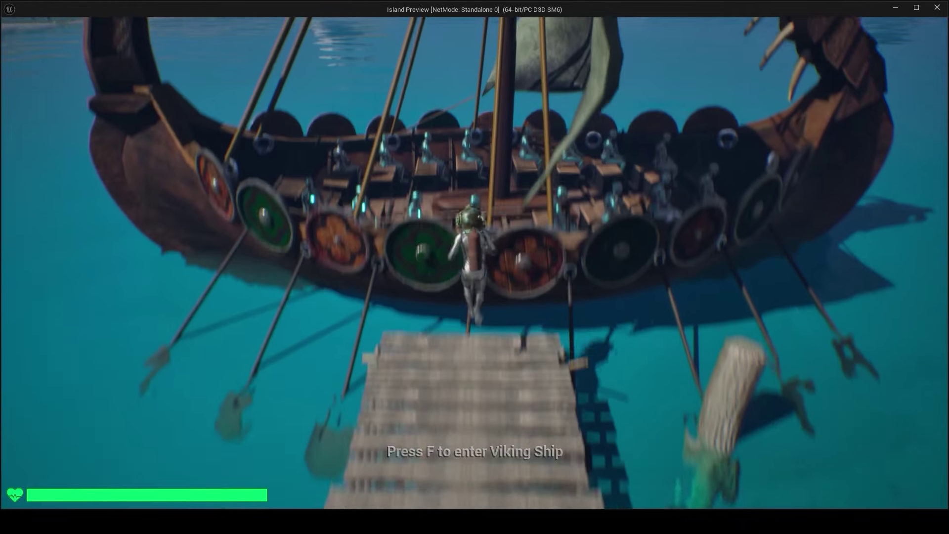
Step: Walk the character along the ship's deck toward the mast in a play test
key("w")
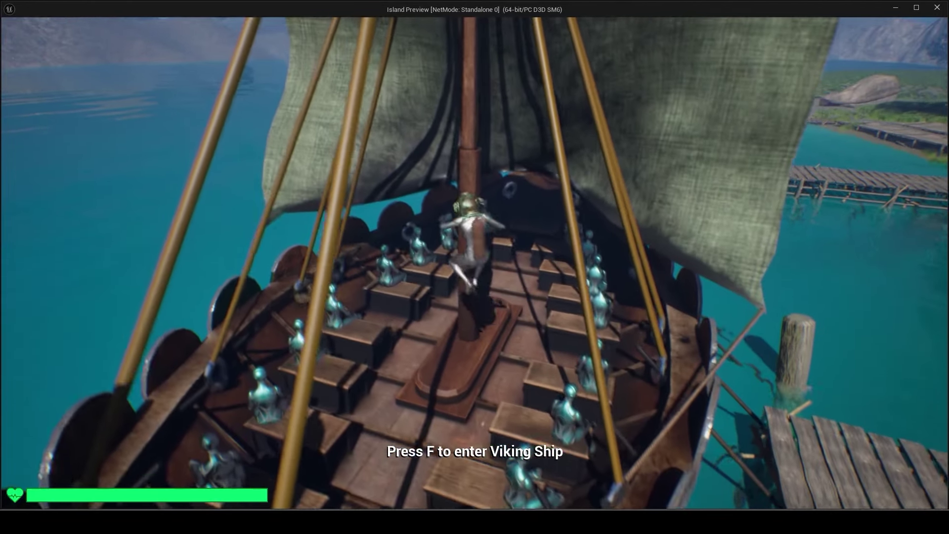
key("w")
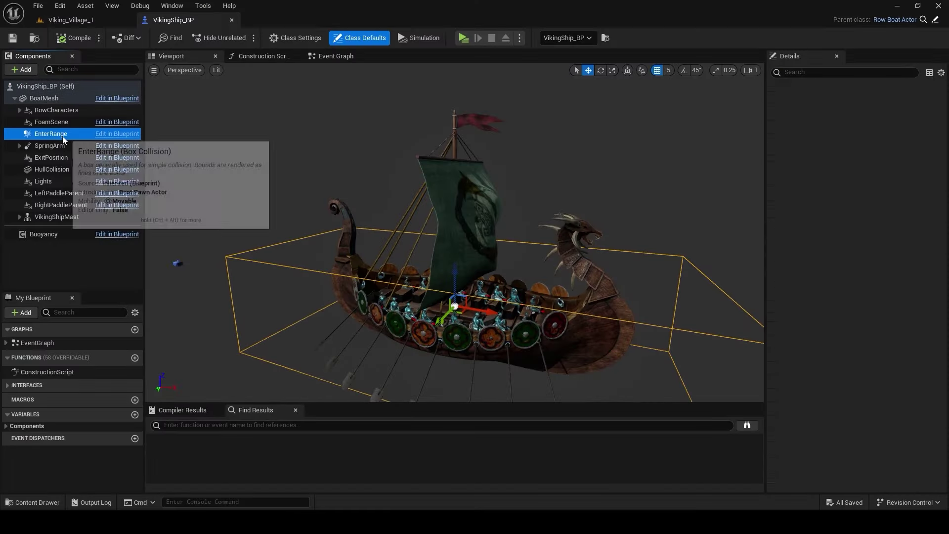
Step: Reset the ExitPosition location onto the deck and start a play test of the level
right_click_drag(640, 264, 640, 264)
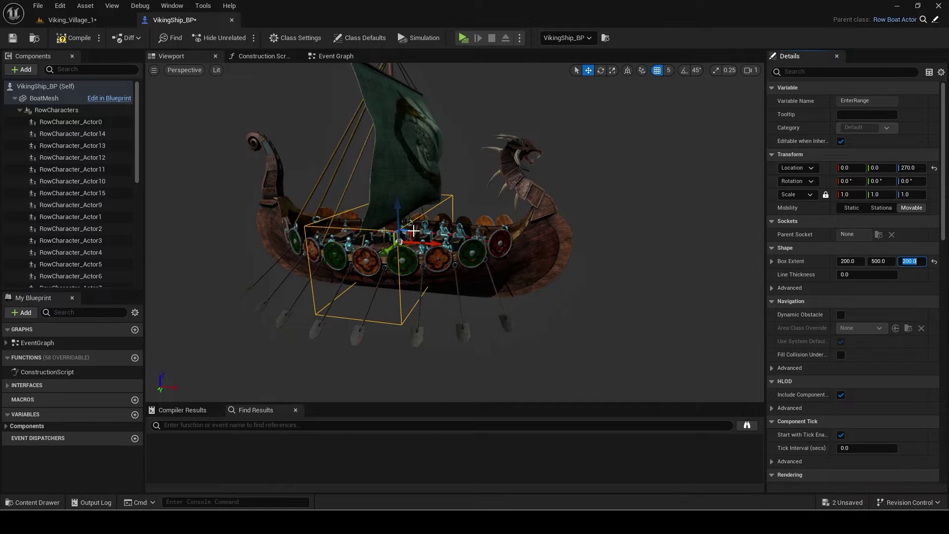
right_click_drag(640, 264, 640, 265)
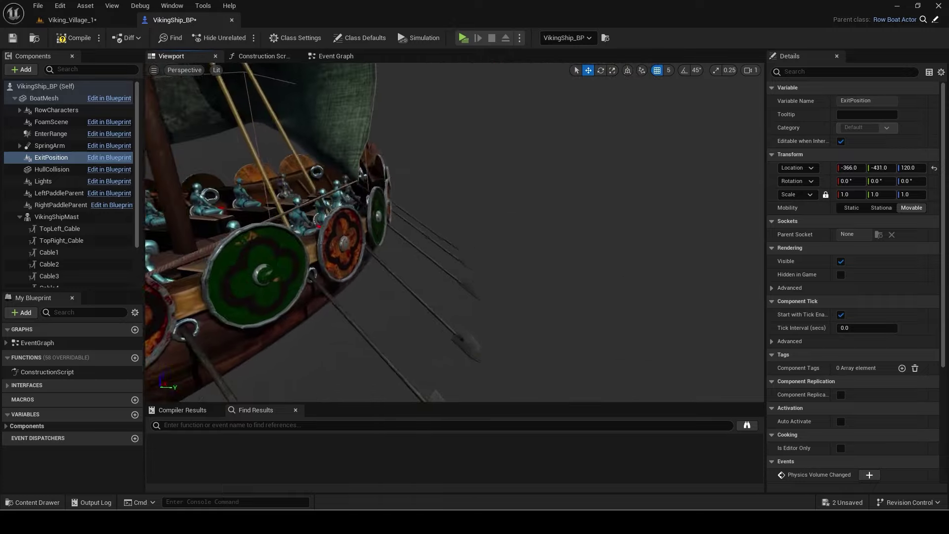
key("Return")
key("f")
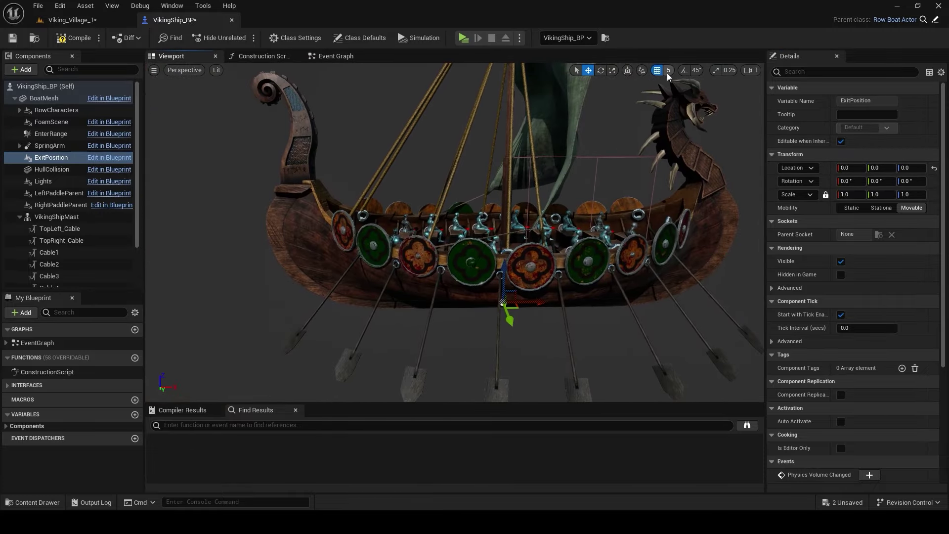
right_click_drag(443, 207, 482, 225)
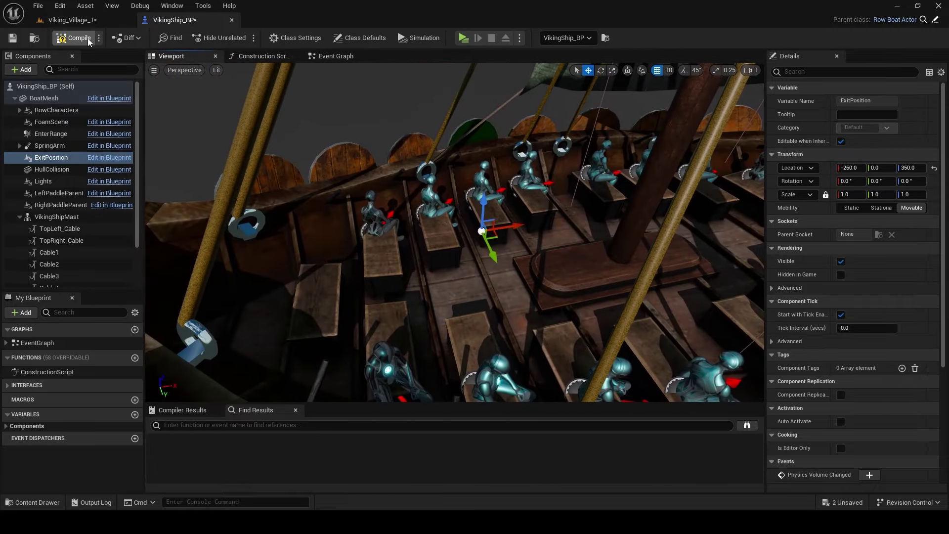
left_click(88, 42)
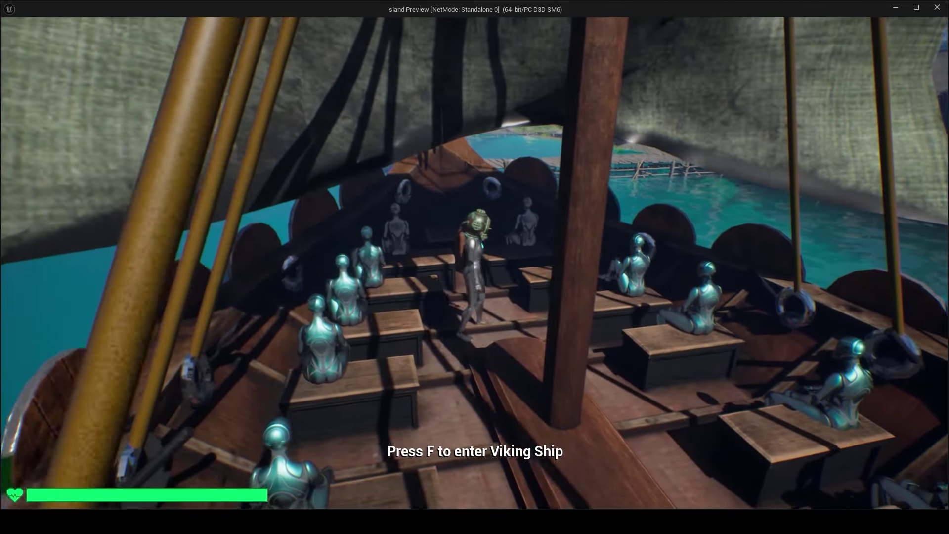
Step: Enter the Viking ship, then step onto the row boat and swim beside it after sinking through
key("f")
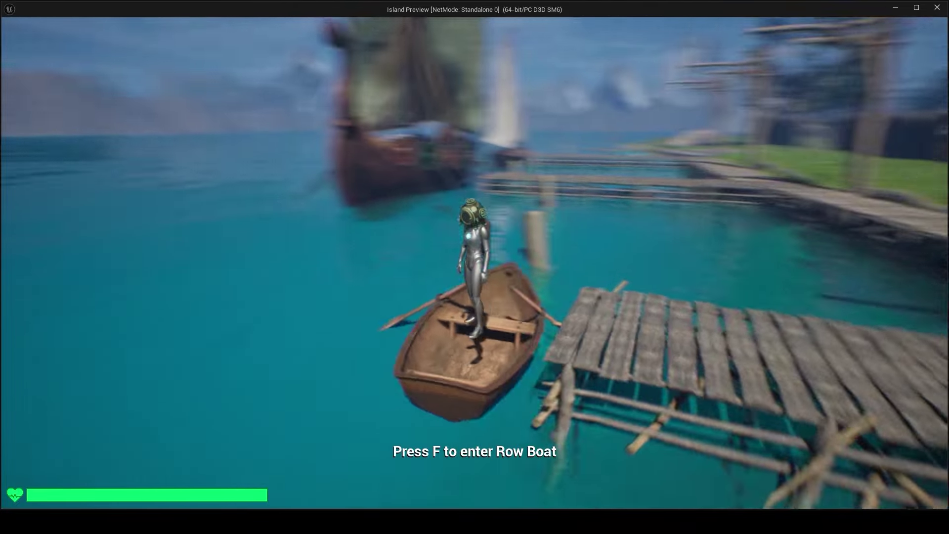
key("w")
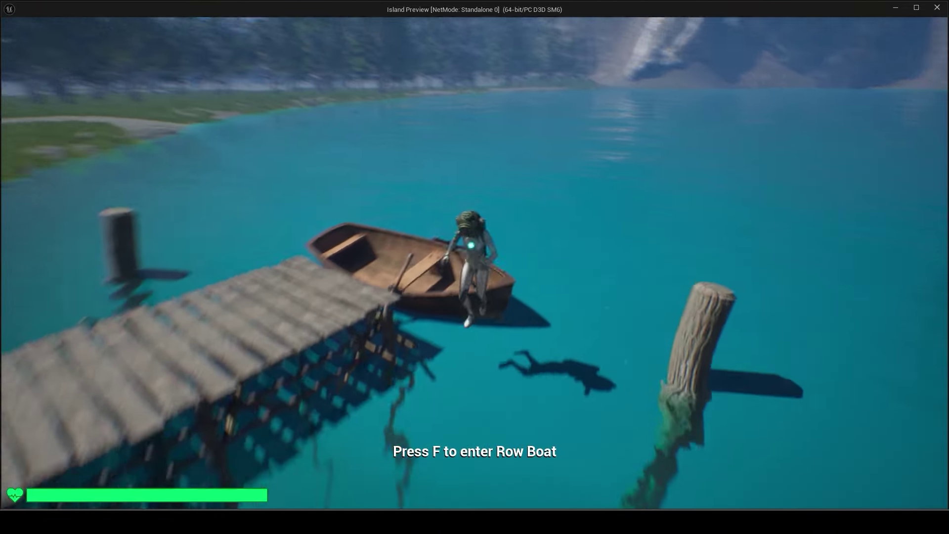
key("w")
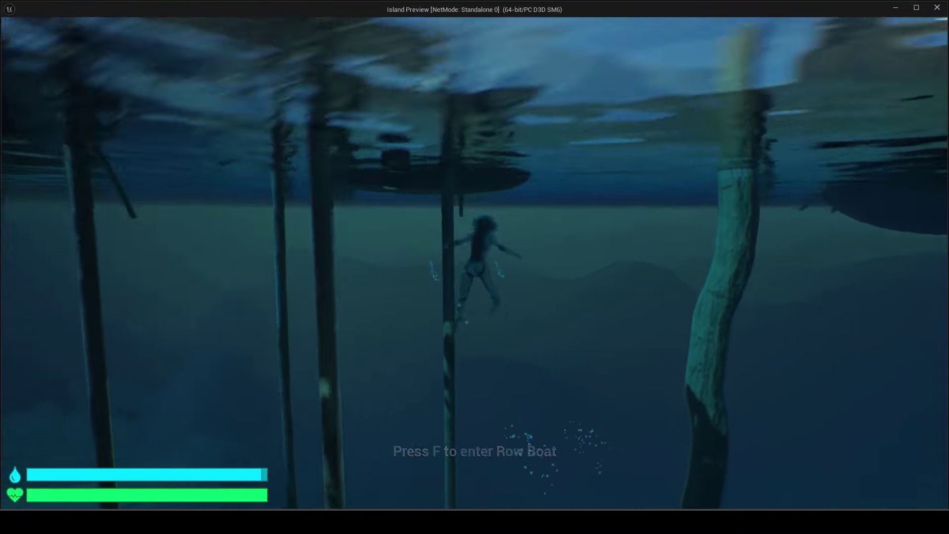
key("w")
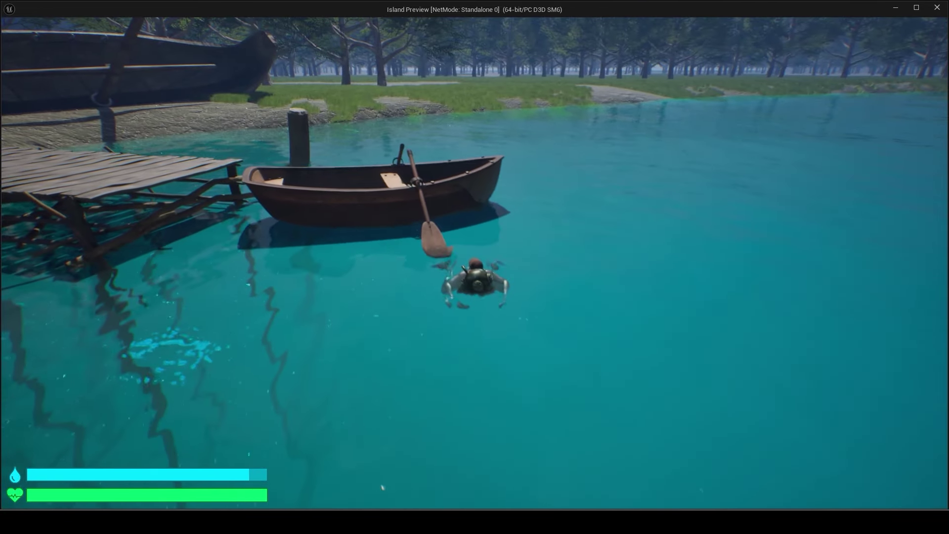
Step: End the play test and open the RowBoat static mesh from the row boat's Blueprint
key("Escape")
right_click(437, 140)
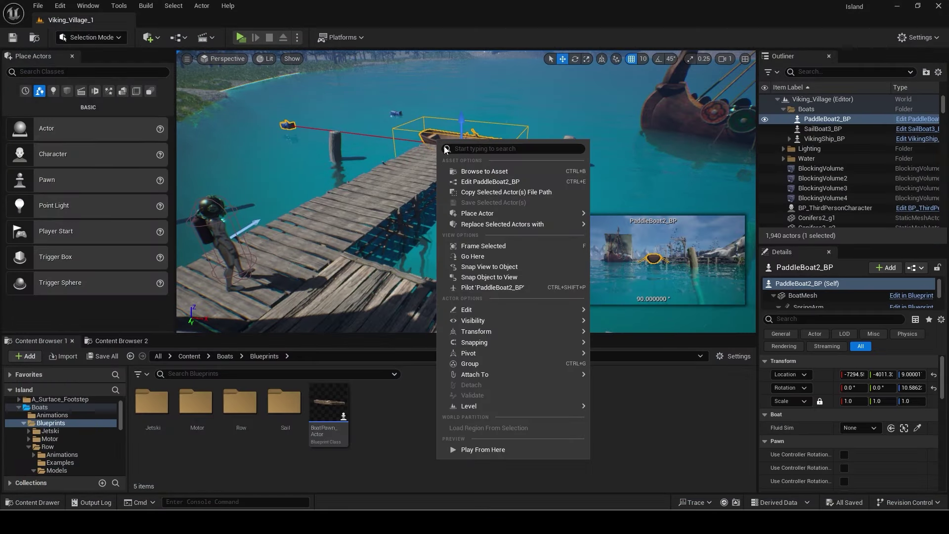
left_click(470, 181)
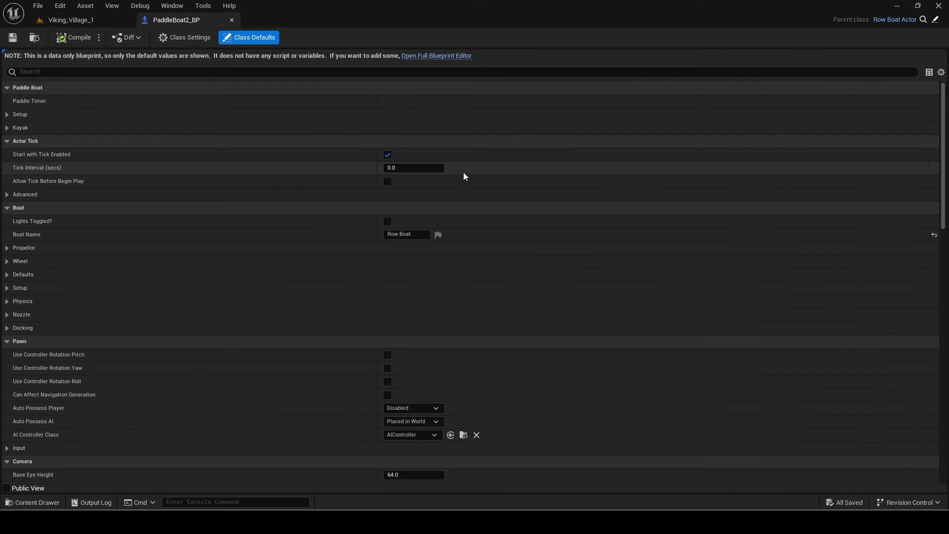
left_click(454, 55)
left_click(184, 57)
left_click(408, 231)
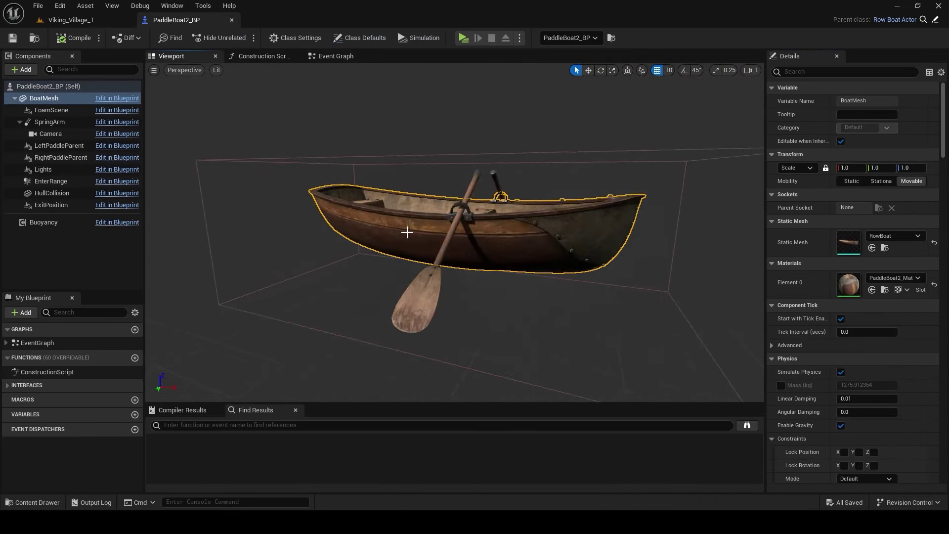
double_click(849, 244)
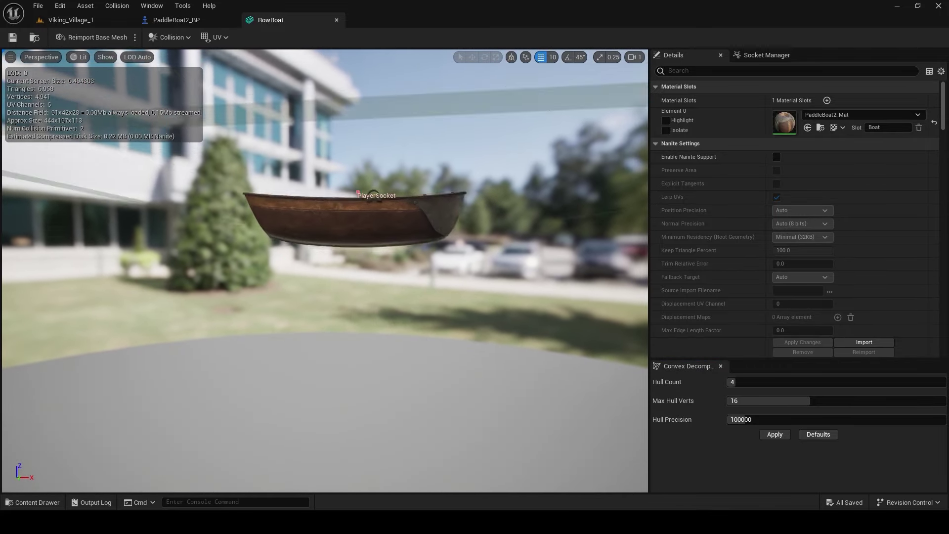
Step: Generate convex collision hulls around the row boat, keeping a single hull wrapped around it
right_click_drag(324, 271, 324, 271)
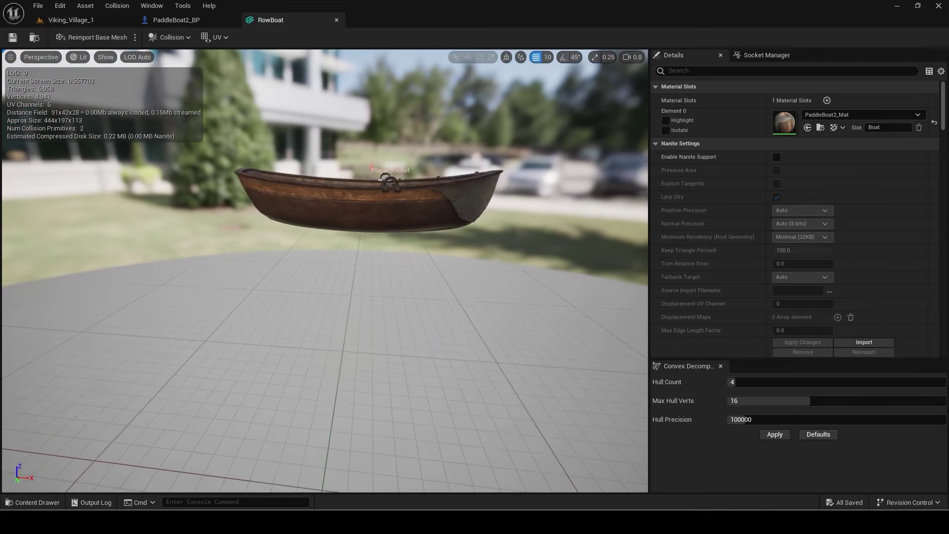
left_click(129, 8)
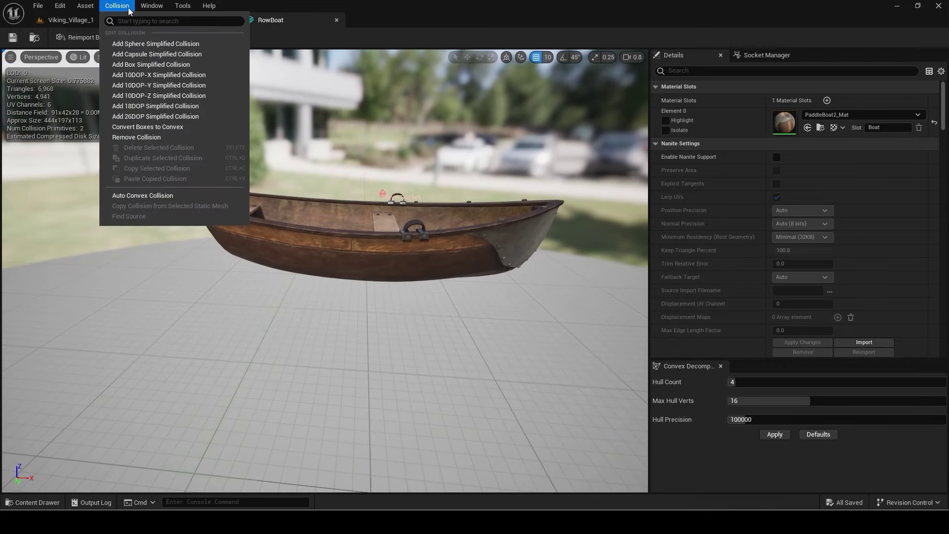
left_click(144, 117)
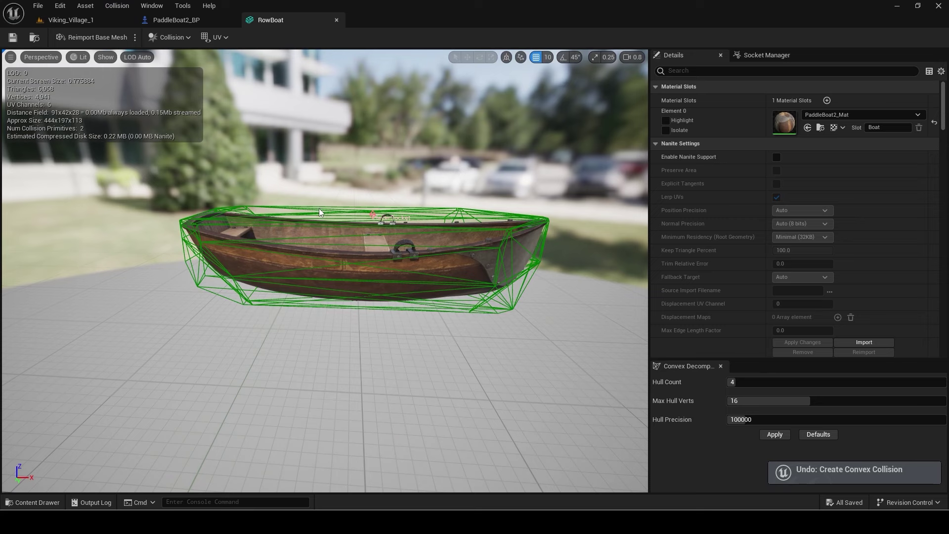
left_click(319, 212)
key("r")
key("Delete")
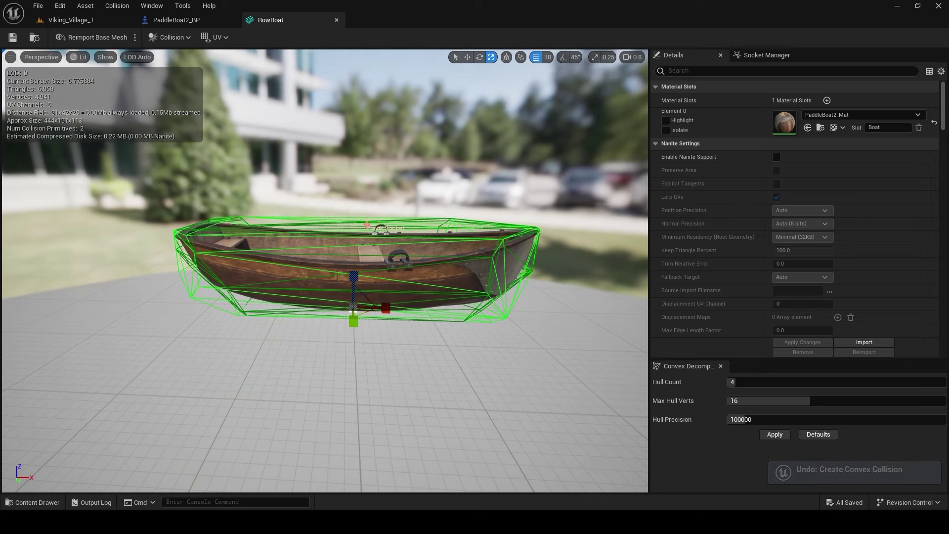
right_click_drag(399, 228, 458, 253)
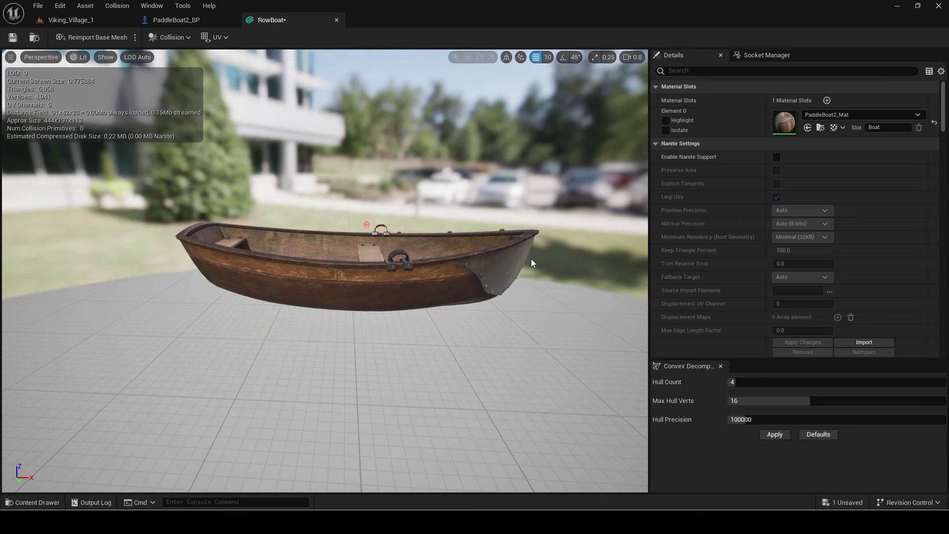
key("ctrl+z")
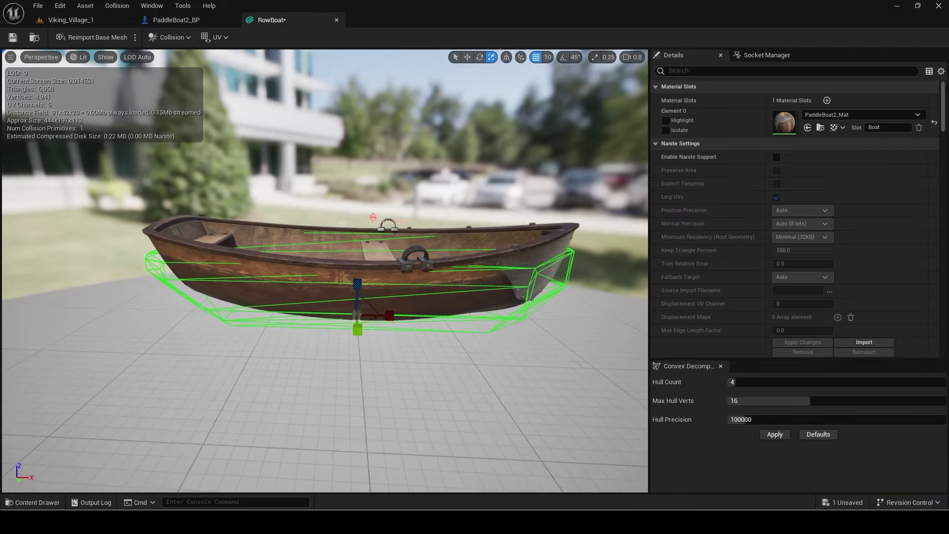
mouse_move(356, 278)
right_mouse_down()
mouse_move(355, 319)
mouse_move(376, 291)
right_mouse_up()
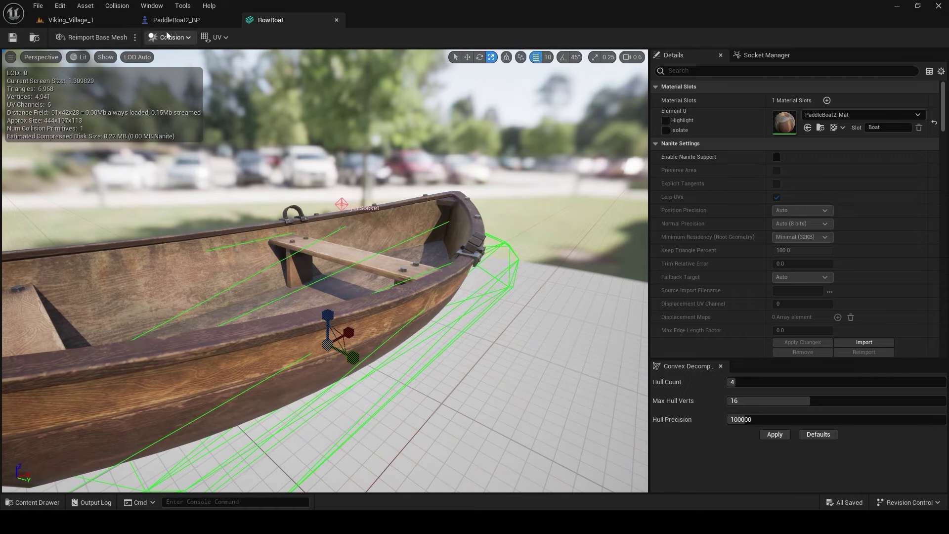
Step: Play-test Viking_Village_1, walking along the dock and jumping into the row boat
left_click(92, 21)
left_click(241, 38)
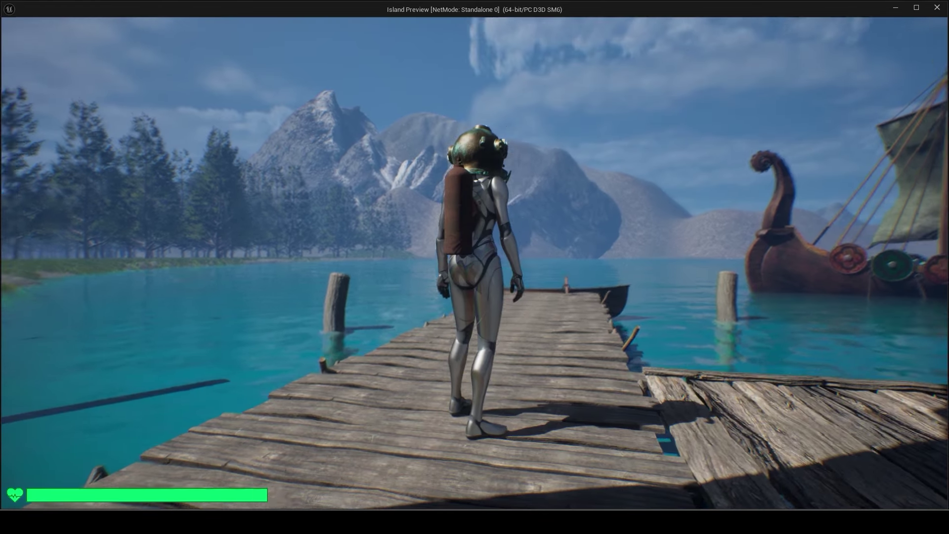
key("w")
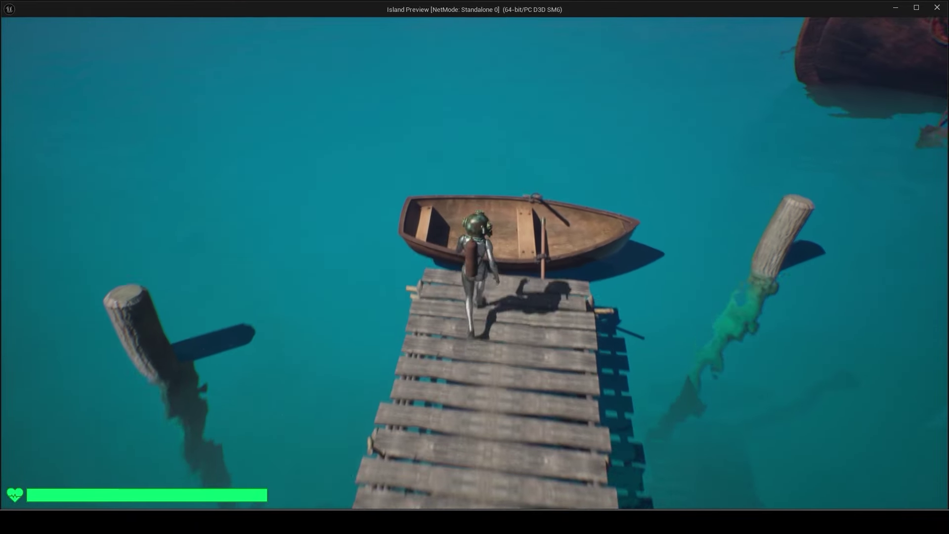
key("space")
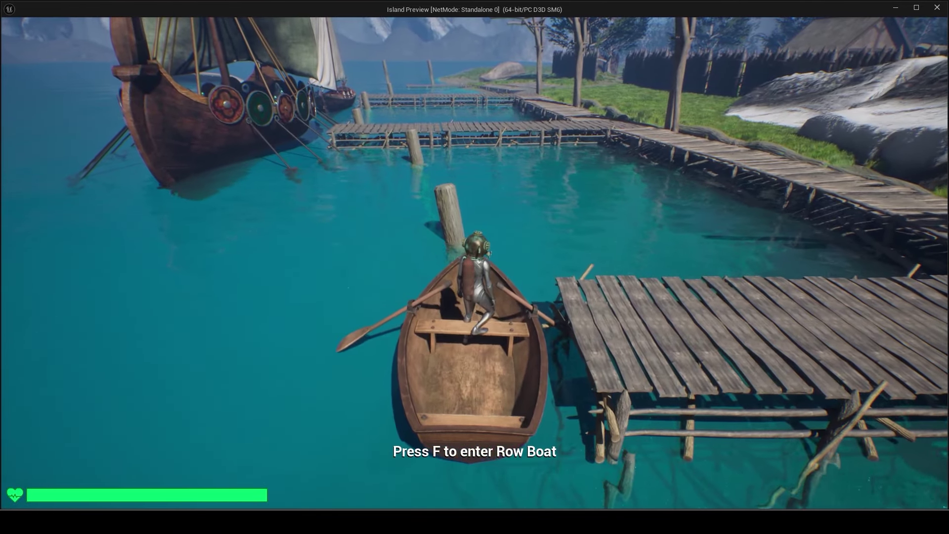
Step: Jump around the row boat's bow and step off into the water
key("w")
key("space")
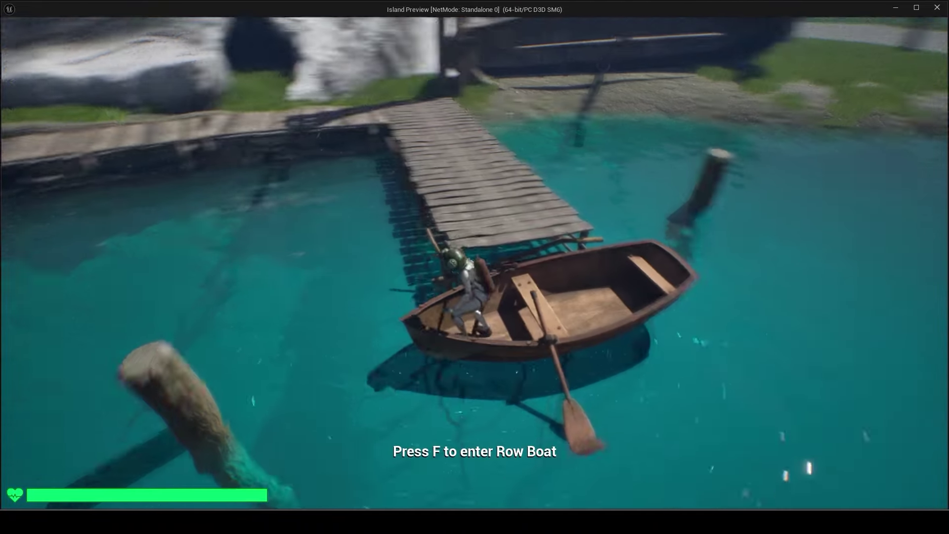
key("space")
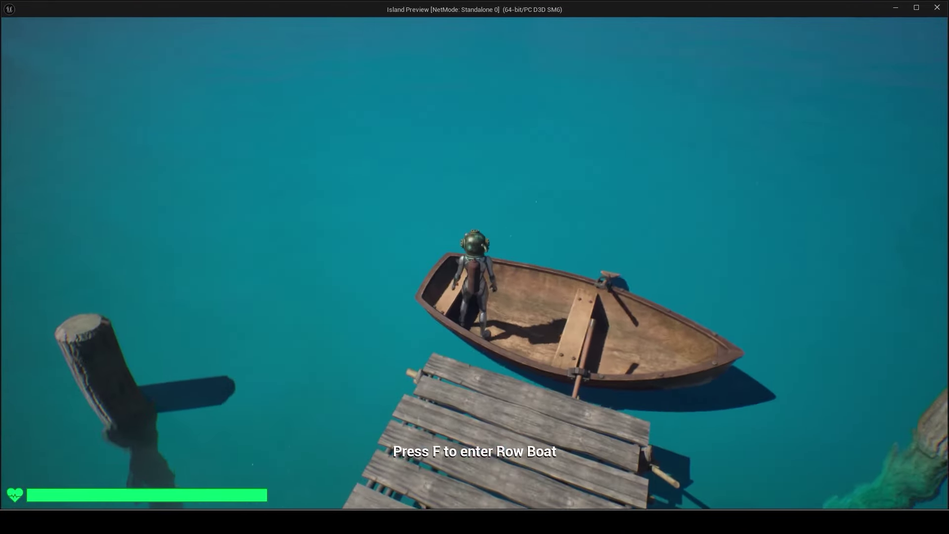
key("w")
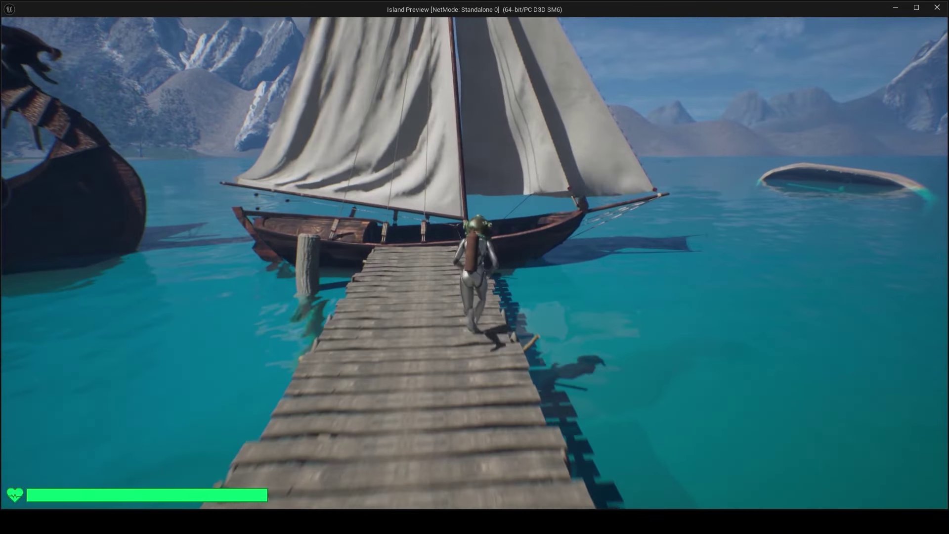
Step: Walk across the catboat deck, jump in and swim toward the yacht, then end the play test
key("w")
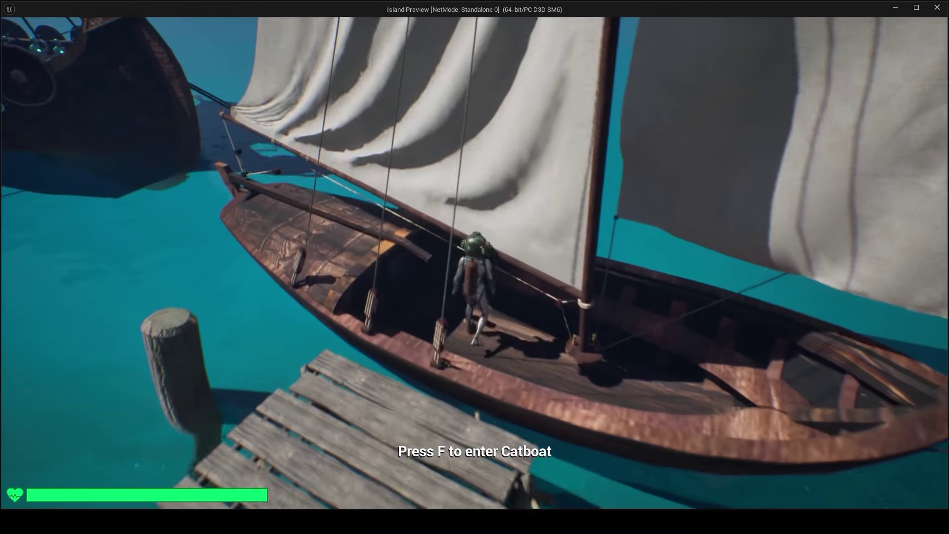
key("w")
key("w")
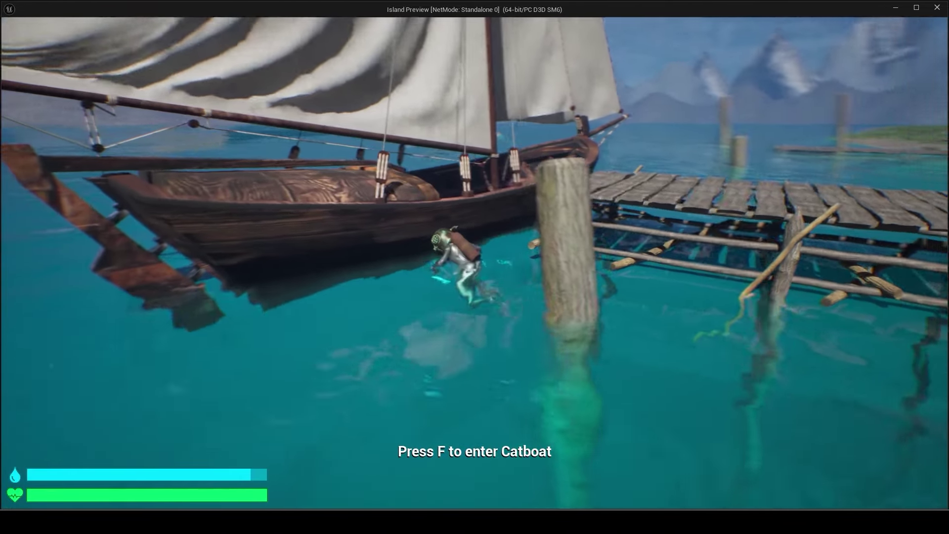
key("w")
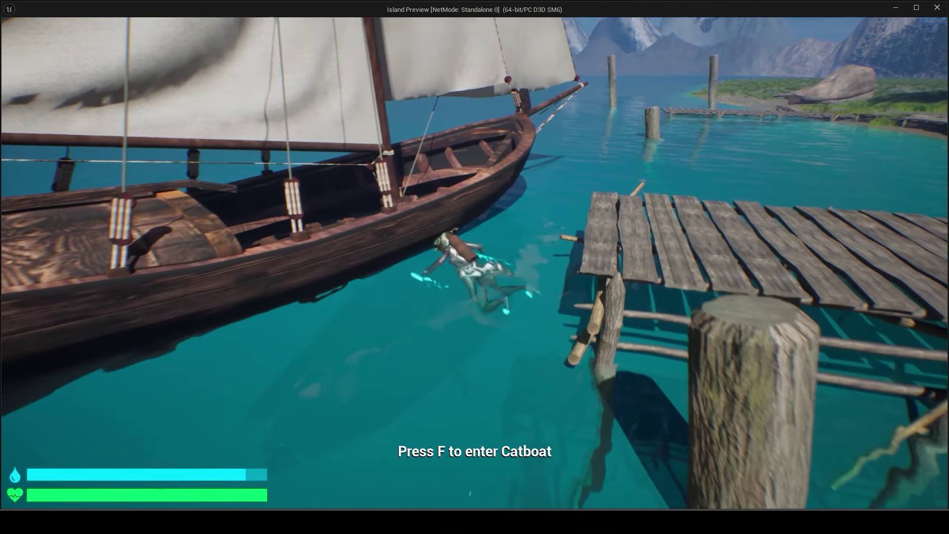
key("f")
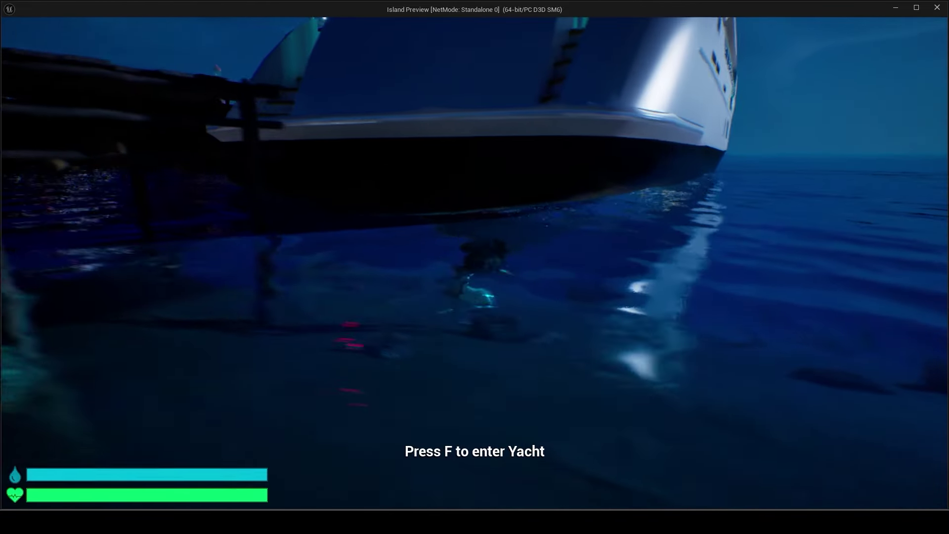
key("Escape")
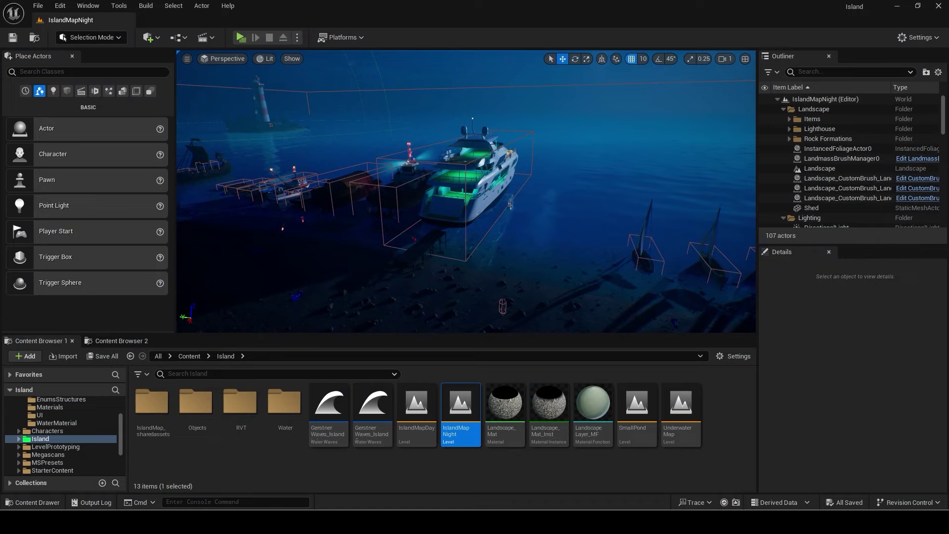
Step: Edit Yacht_BP and create the Yacht_ComplexCollision mesh from the yacht model
right_click(473, 190)
left_click(483, 220)
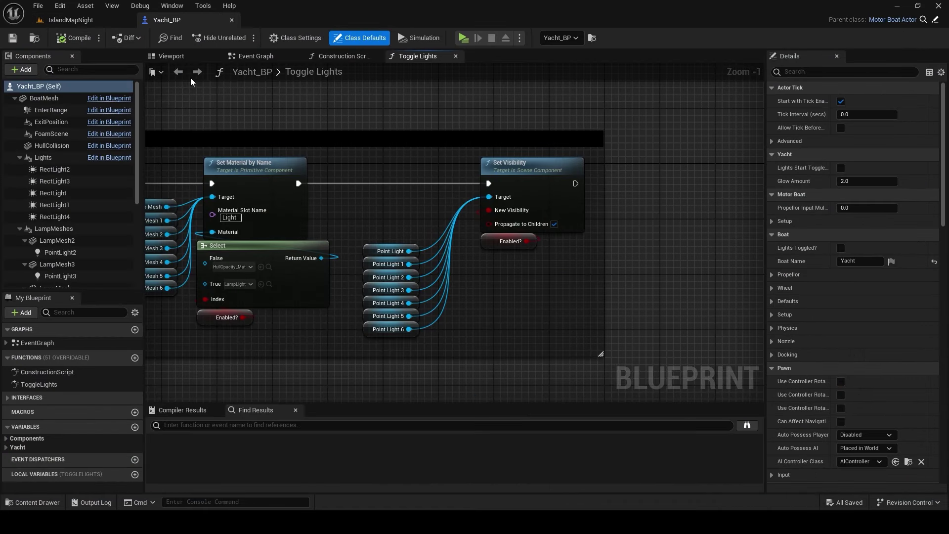
left_click(179, 60)
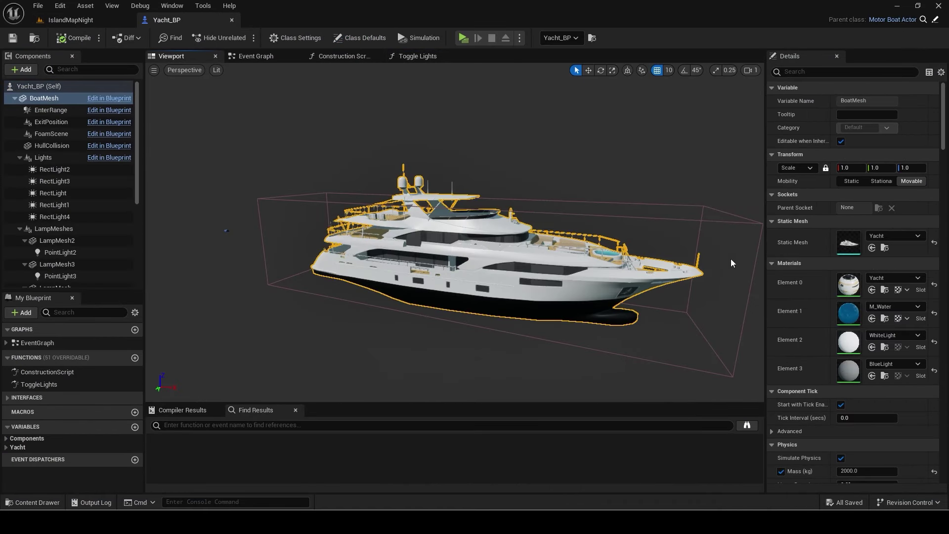
left_click(885, 247)
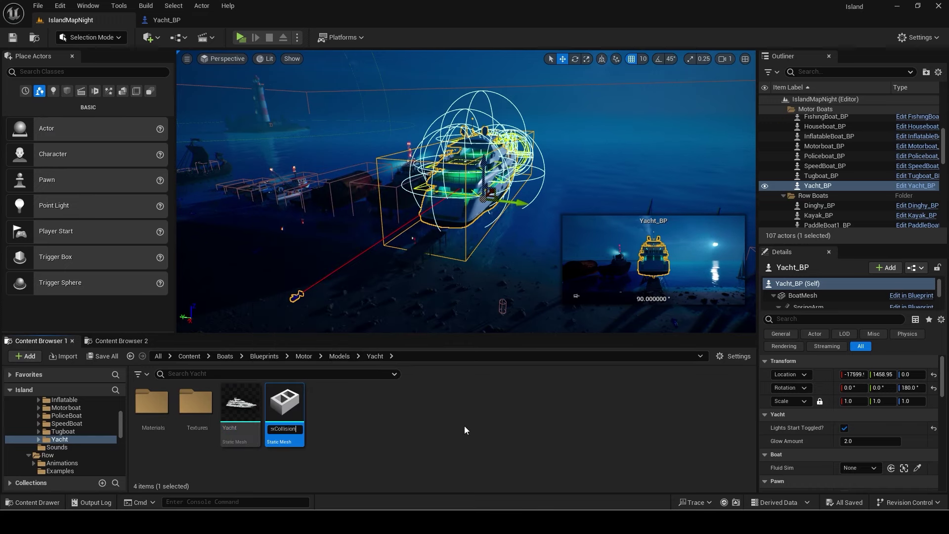
key("Return")
key("Return")
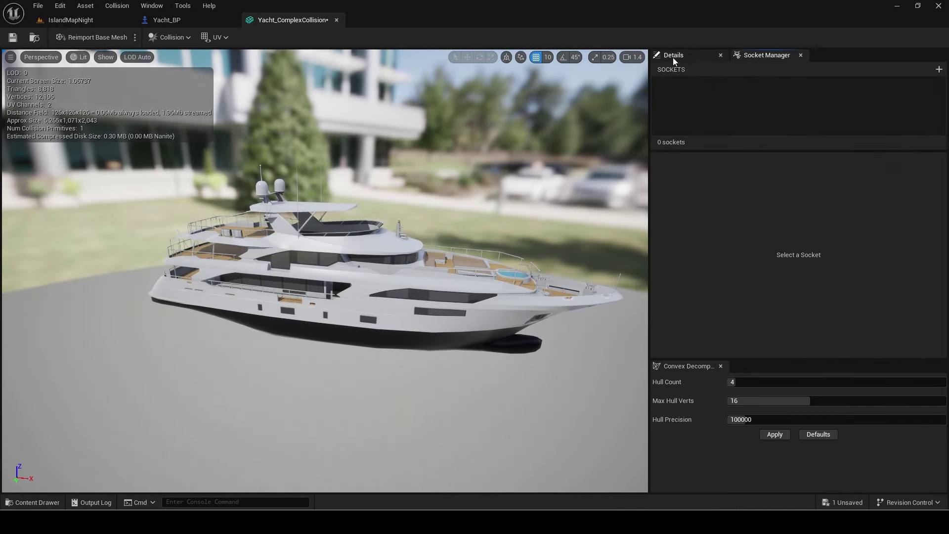
Step: Give Yacht_ComplexCollision a bevelled box collision hull
left_click(673, 57)
left_click(116, 5)
left_click(133, 107)
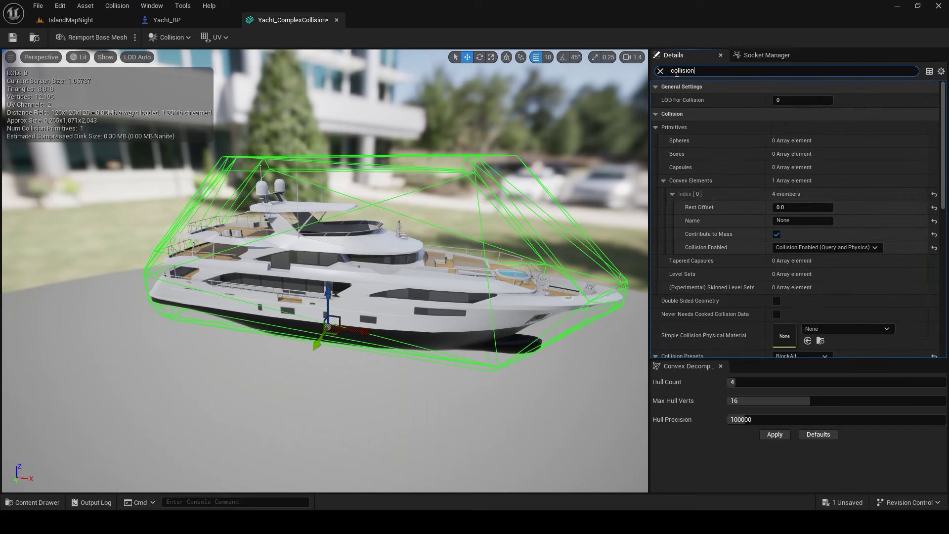
type("com")
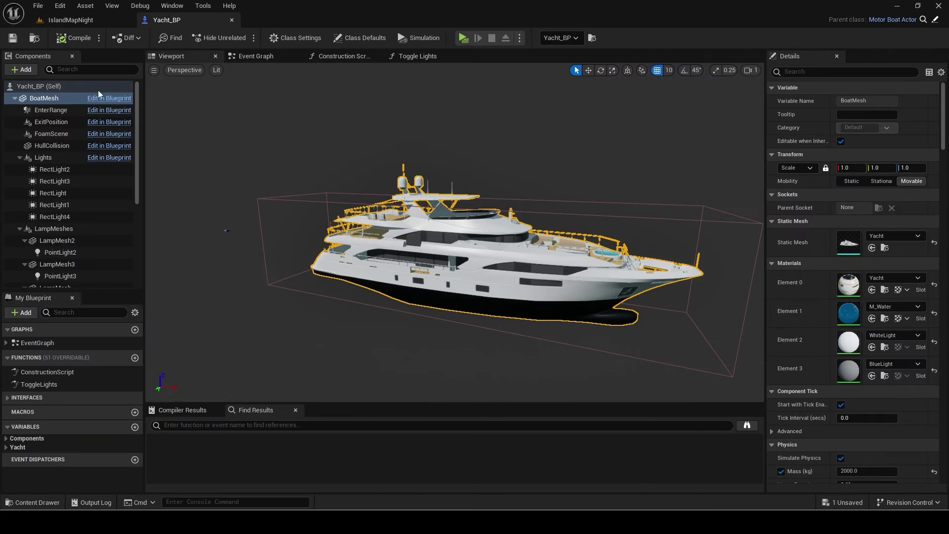
Step: Mark the yacht as walkable in its Docking defaults
left_click(77, 86)
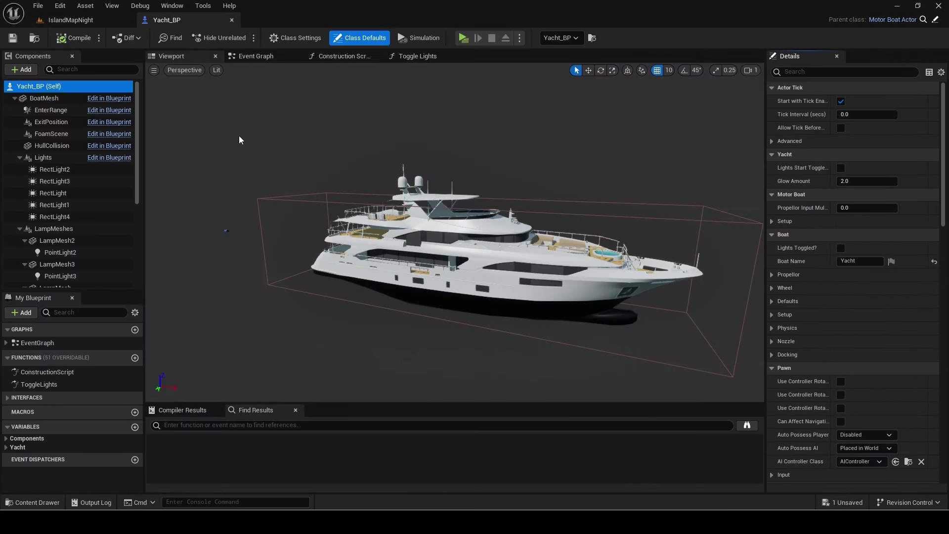
left_click(772, 354)
left_click(840, 367)
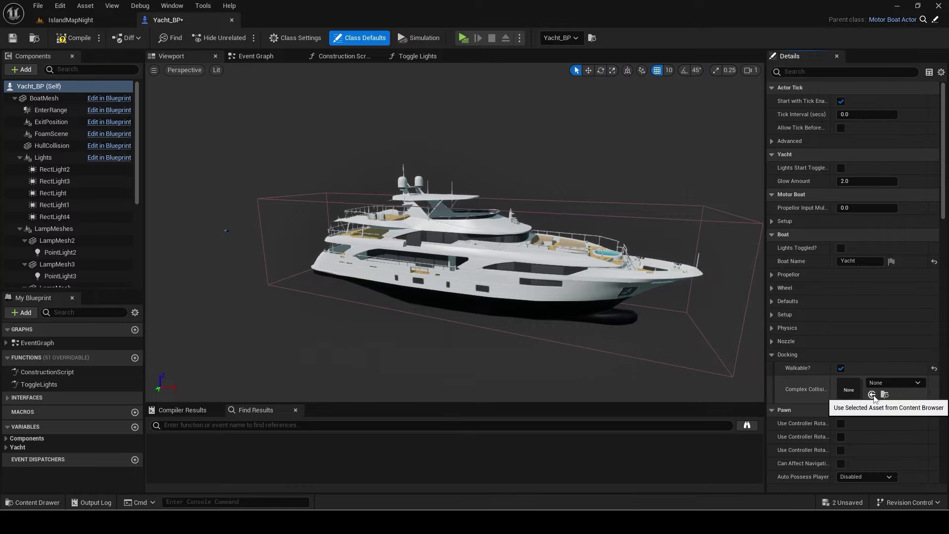
Step: Widen the yacht's EnterRange Box Extent X to 220
double_click(51, 110)
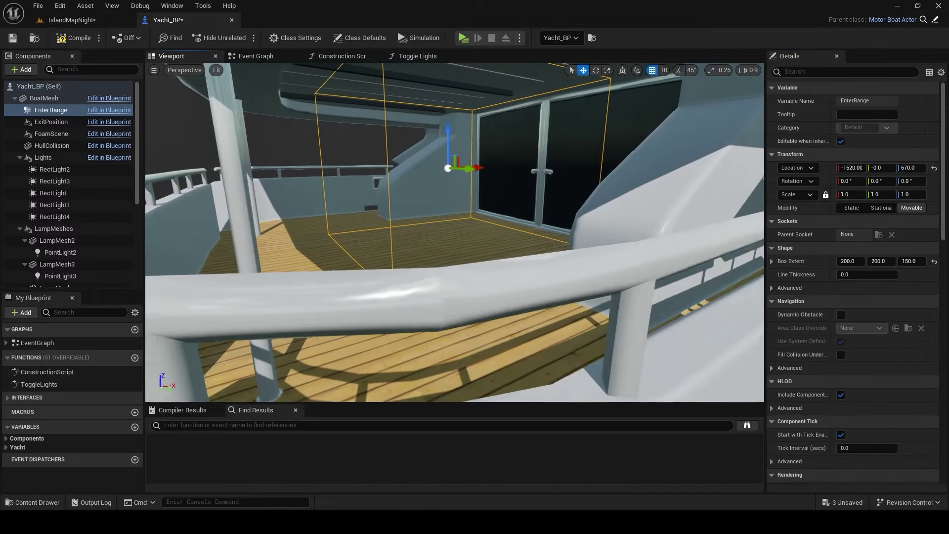
left_click(851, 261)
type("220")
key("Return")
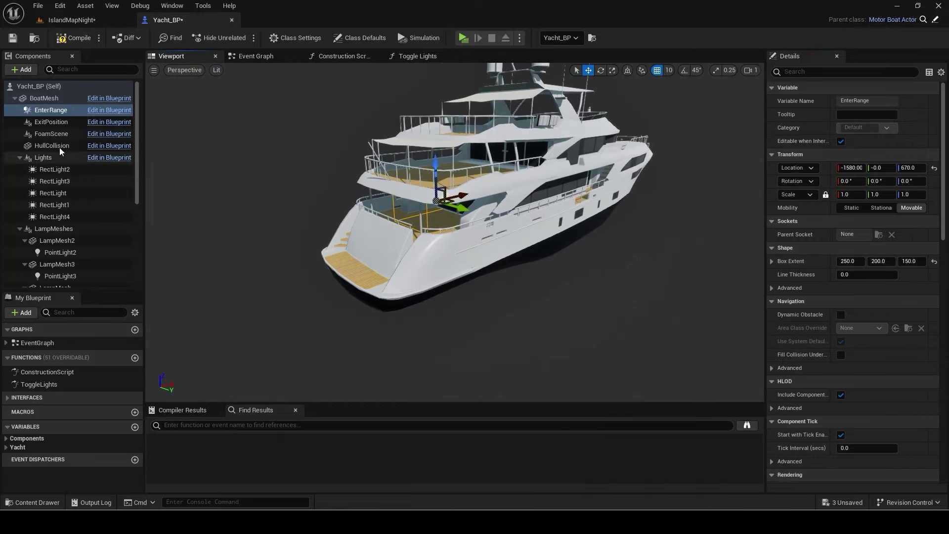
double_click(50, 122)
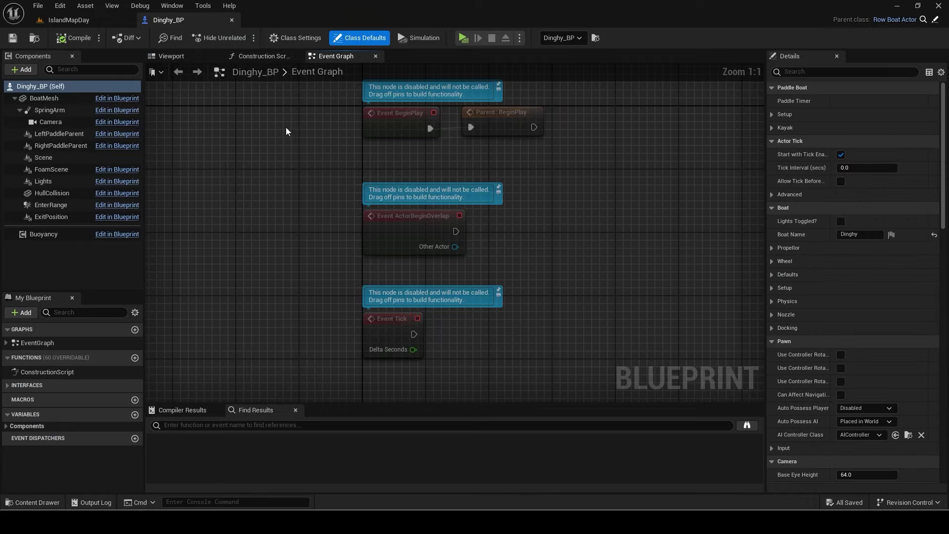
Step: Give the Dinghy static mesh a 26DOP simplified collision hull
left_click(183, 62)
left_click(420, 229)
key("f")
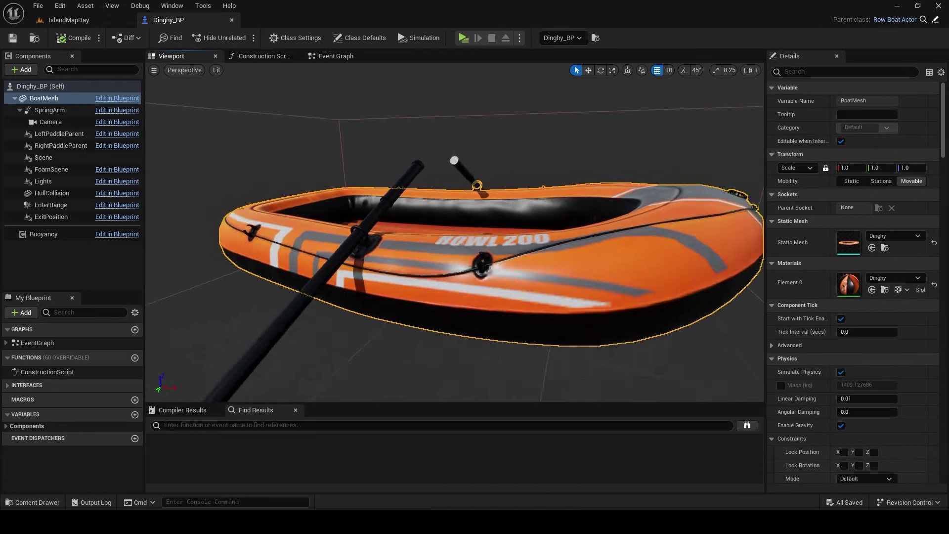
double_click(849, 240)
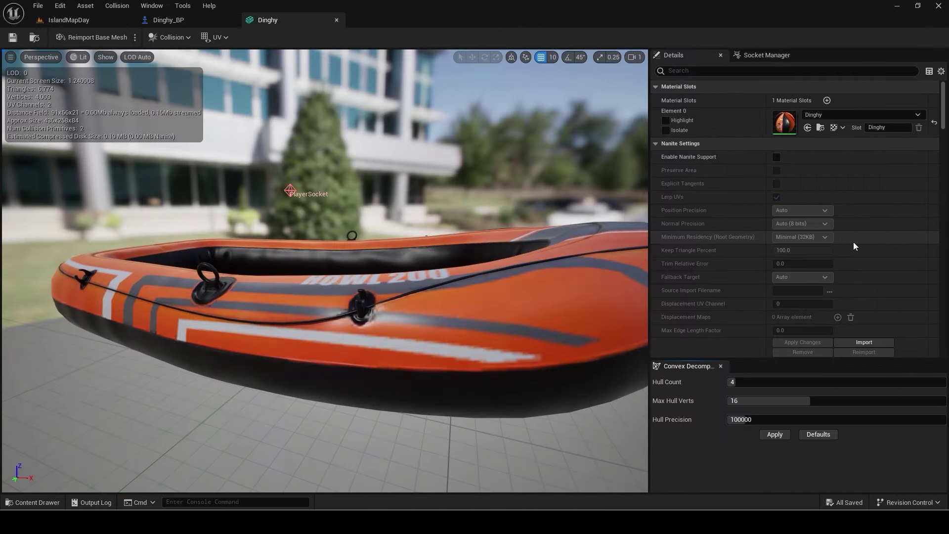
scroll(417, 159, "down", 5)
left_click(146, 117)
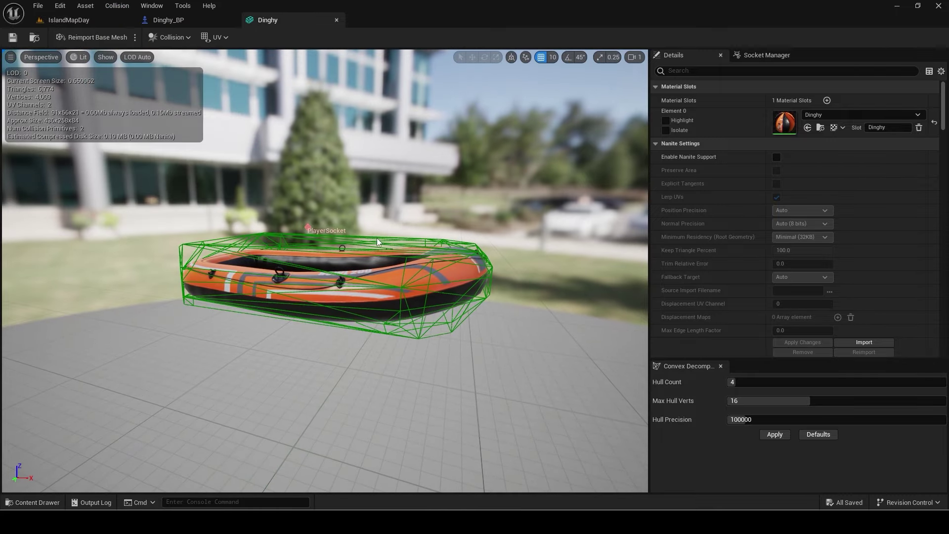
scroll(398, 241, "up", 5)
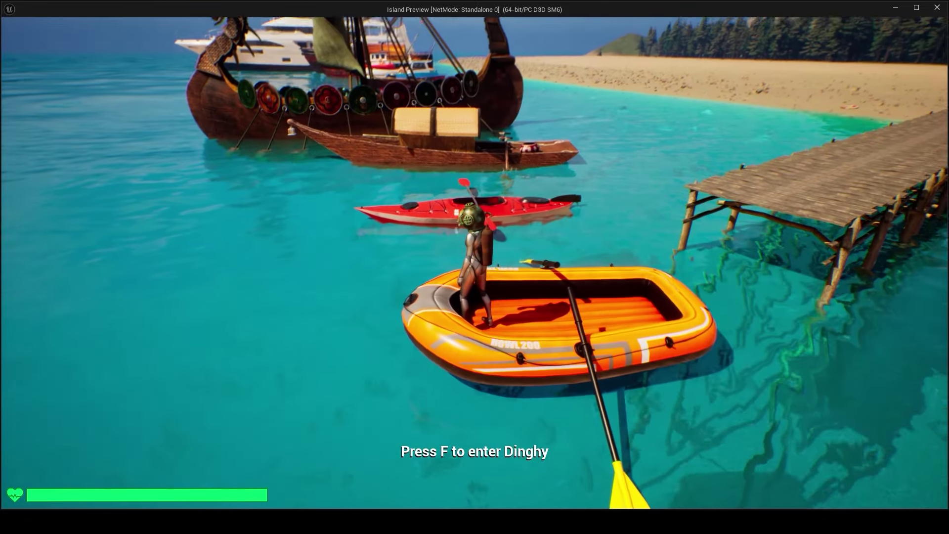
Step: Climb into the dinghy with F and row it during the play test
key("f")
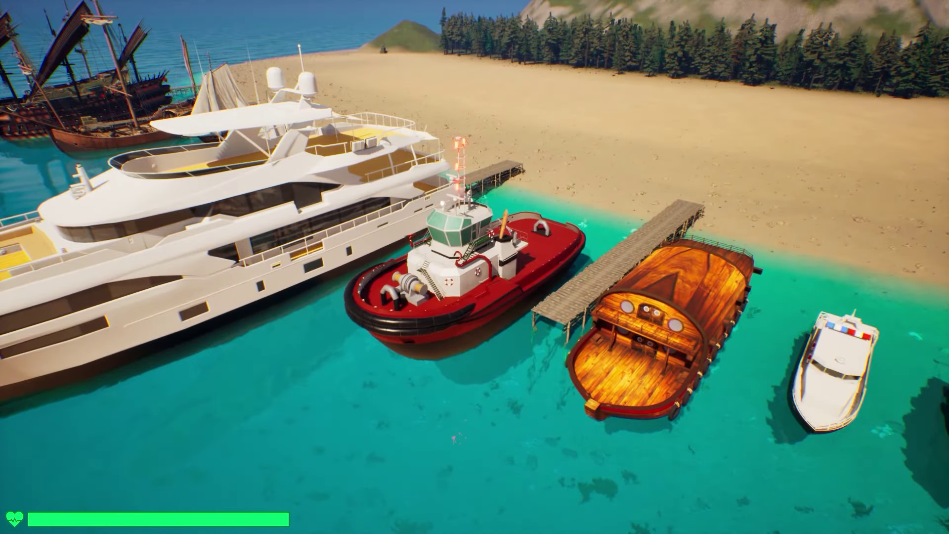
Step: Show the UE5: Water series playlist starting from the Lighthouse tutorial
left_click(324, 203)
scroll(324, 205, "down", 3)
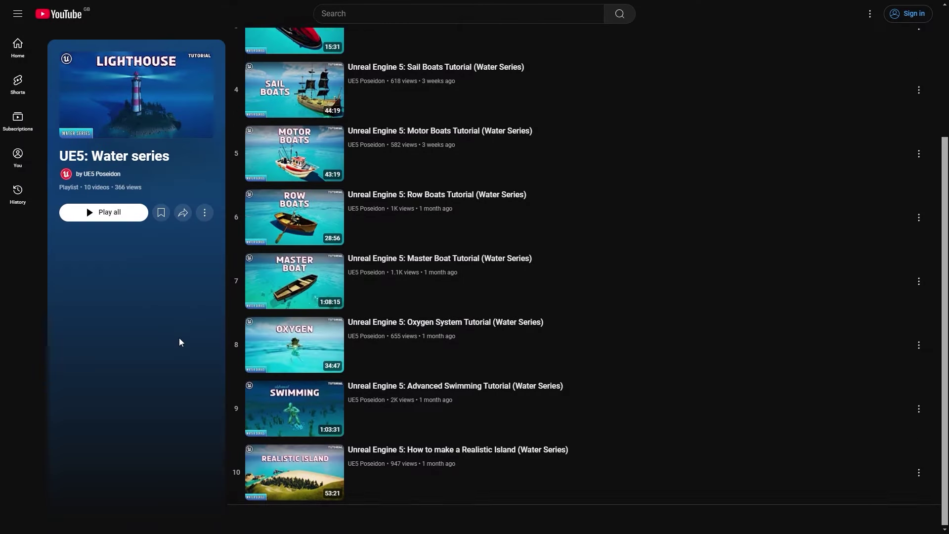
scroll(179, 337, "up", 3)
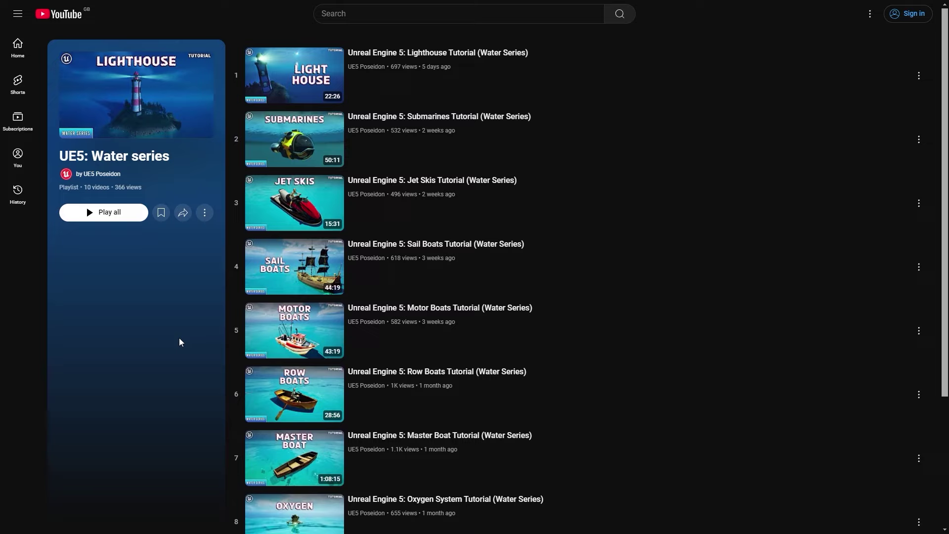